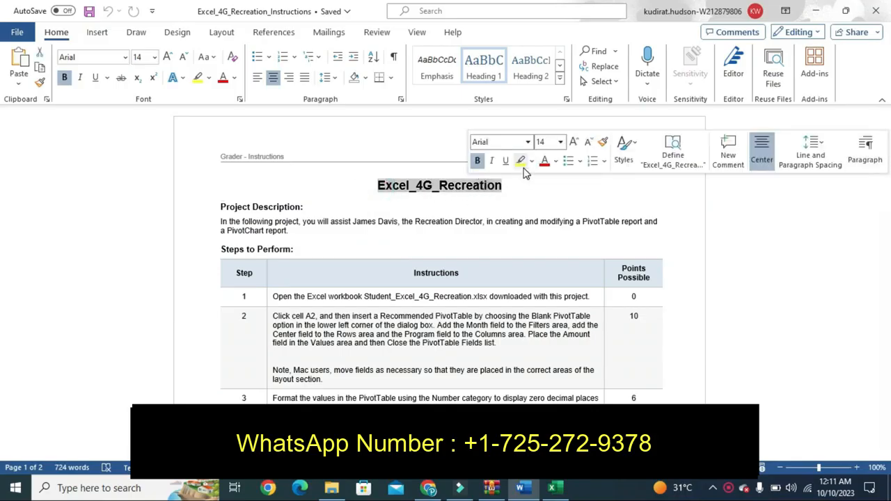
- Try yellow highlights on the document title and step 1, undoing each one
click(520, 160)
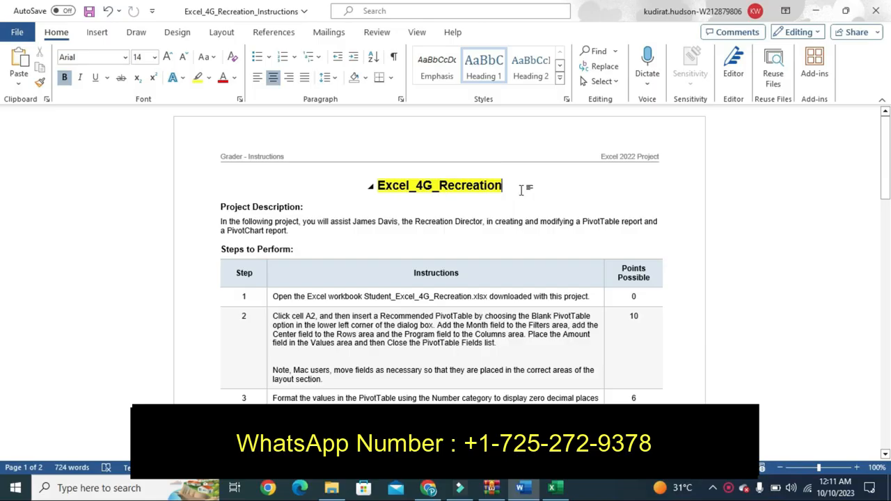
key(ctrl+z)
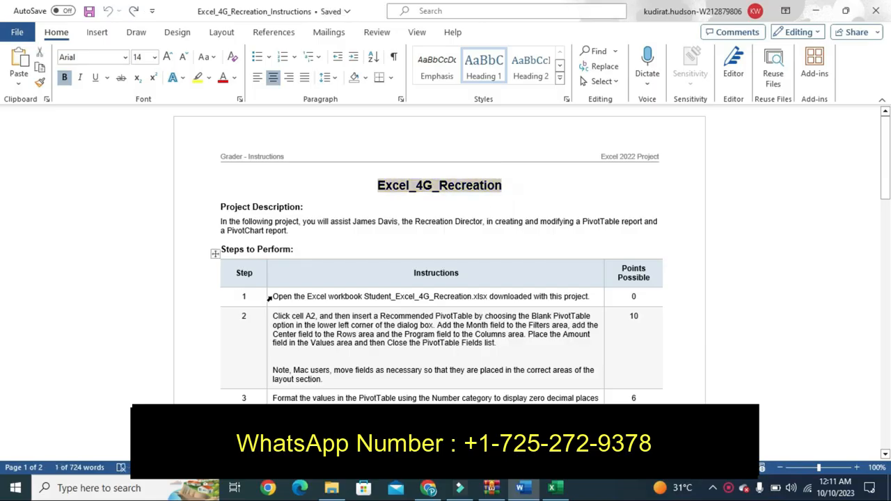
click(270, 298)
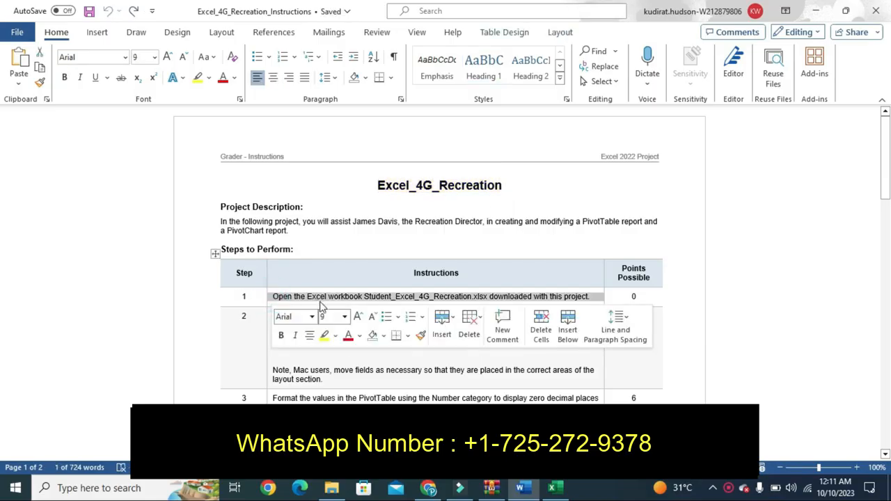
click(325, 340)
click(345, 281)
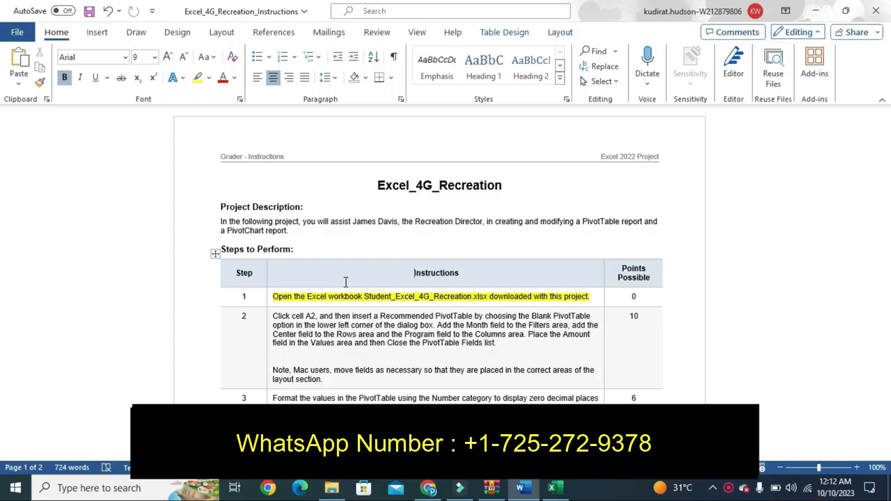
key(ctrl+z)
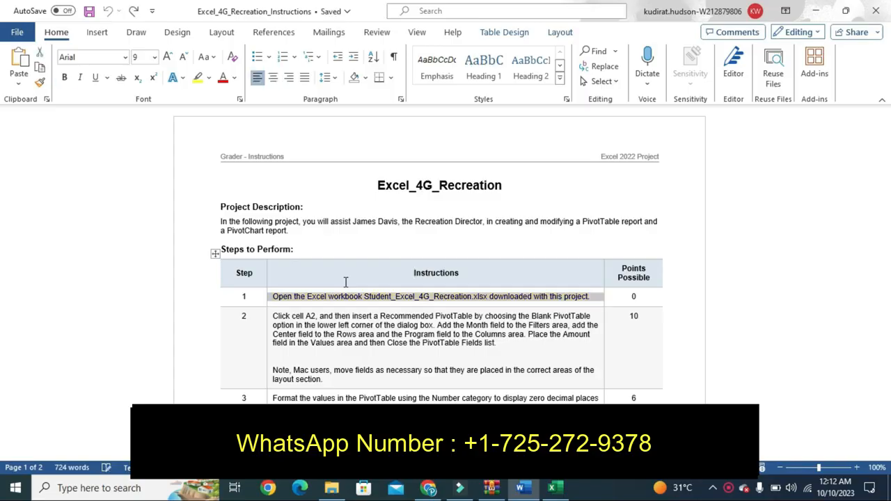
- Highlight the whole step 2 instruction cell in yellow, then return to the Excel workbook
right_click(266, 341)
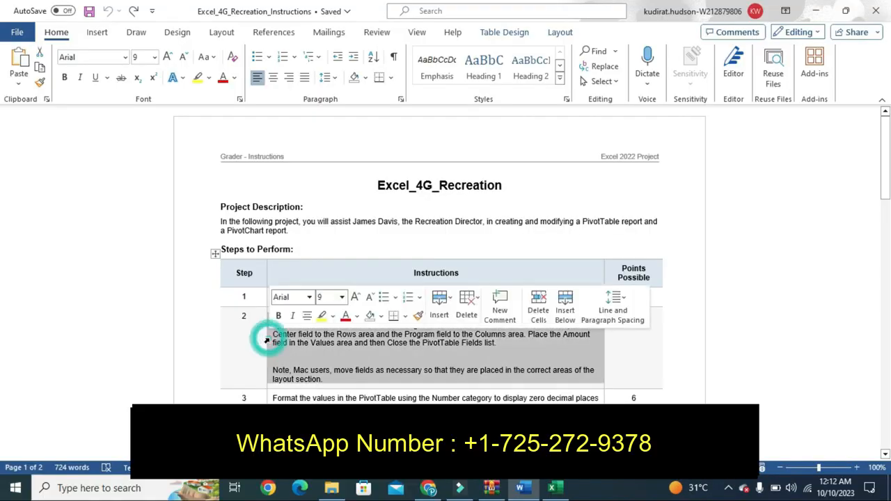
click(322, 316)
click(254, 349)
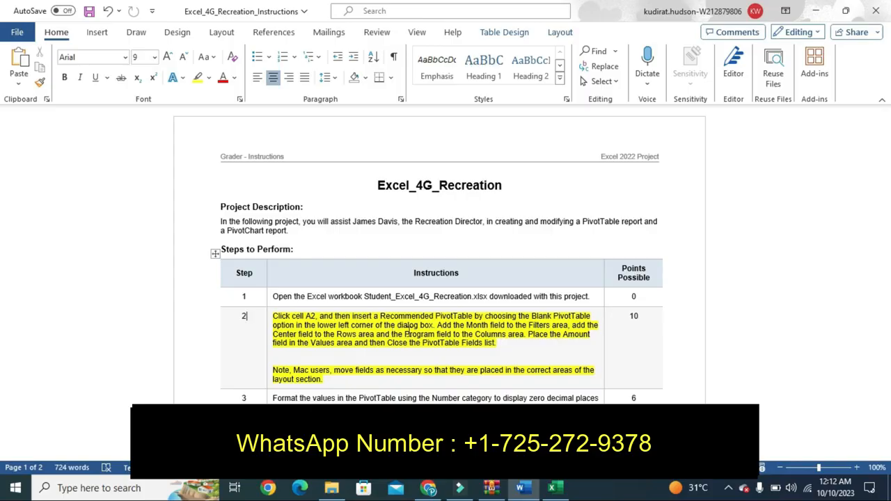
click(552, 488)
- Insert a PivotTable from the data starting at A2 onto a new worksheet
click(169, 234)
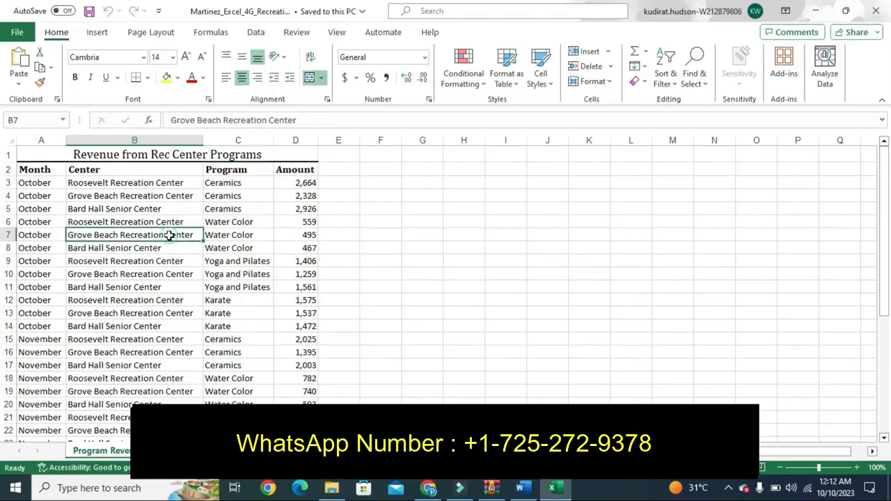
click(40, 170)
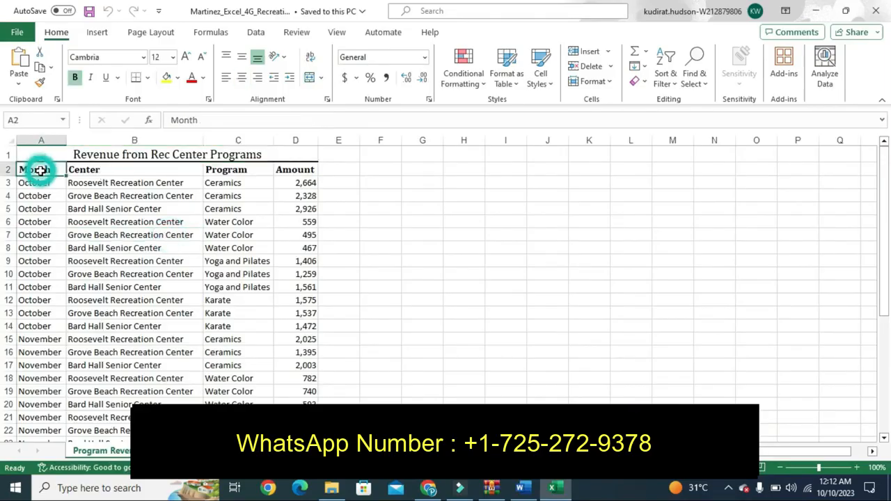
click(97, 34)
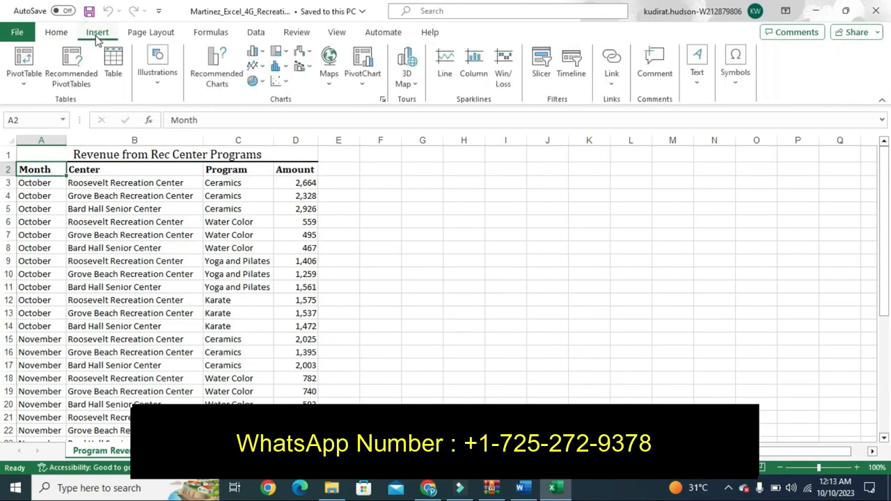
click(25, 57)
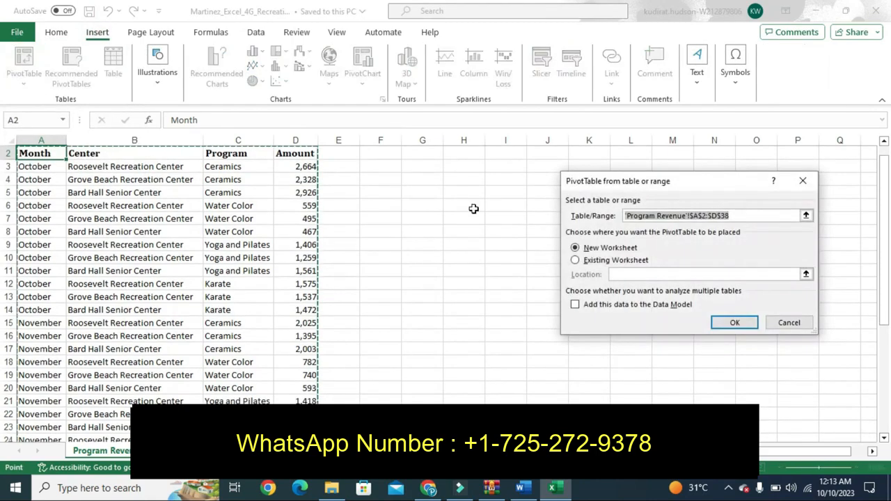
click(719, 325)
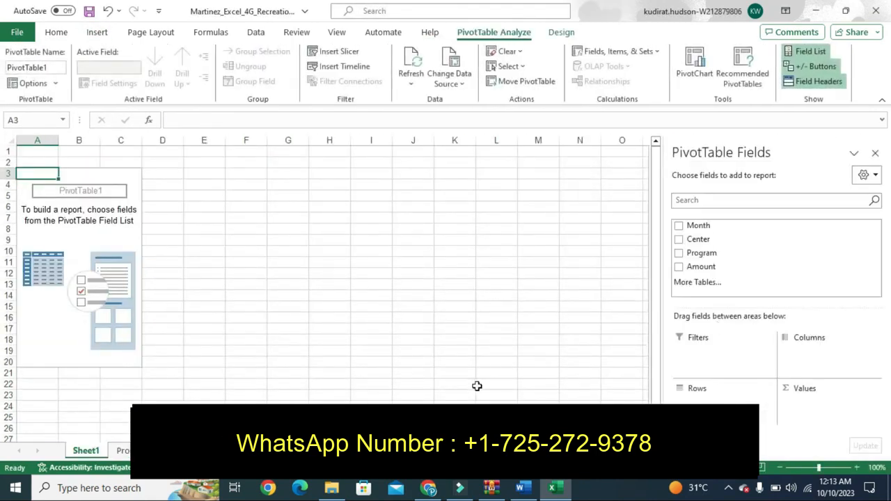
- Add the Month field to the PivotTable as a filter, checking the Word instructions
click(524, 488)
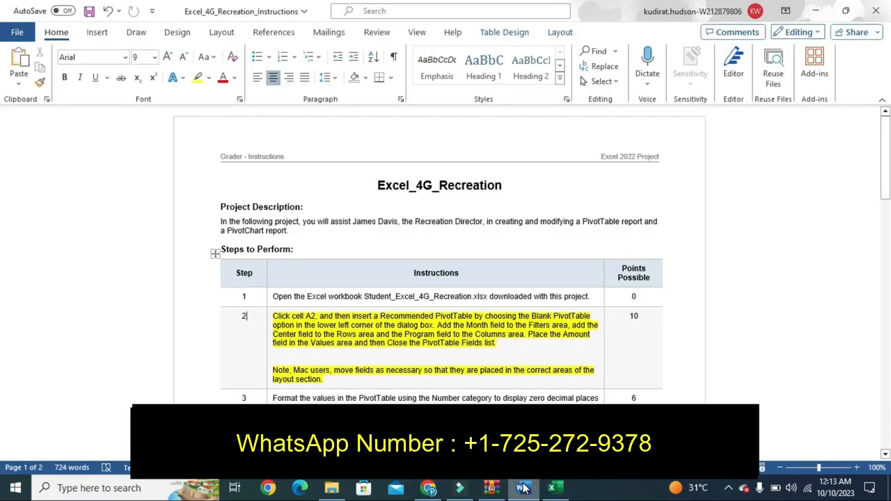
click(523, 488)
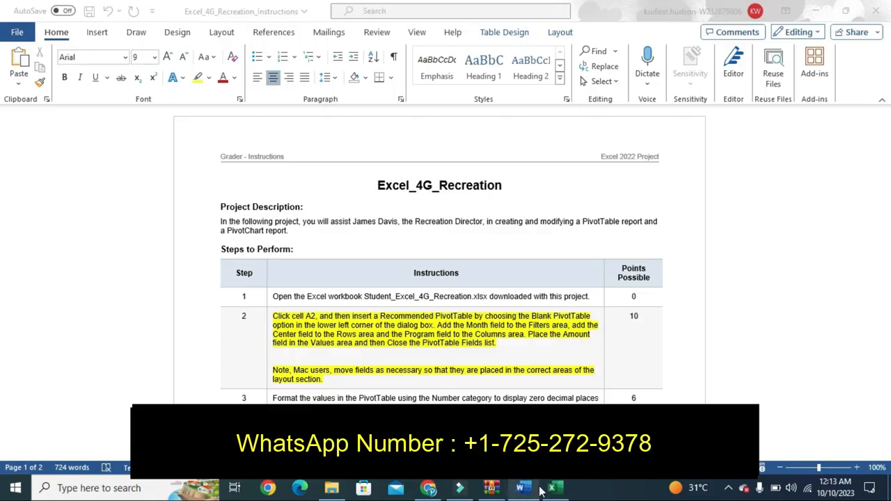
click(557, 487)
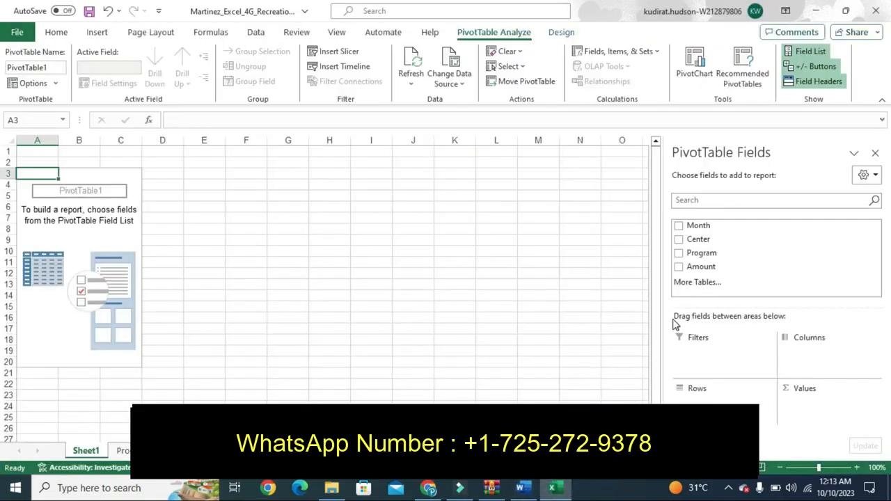
drag(694, 227, 805, 359)
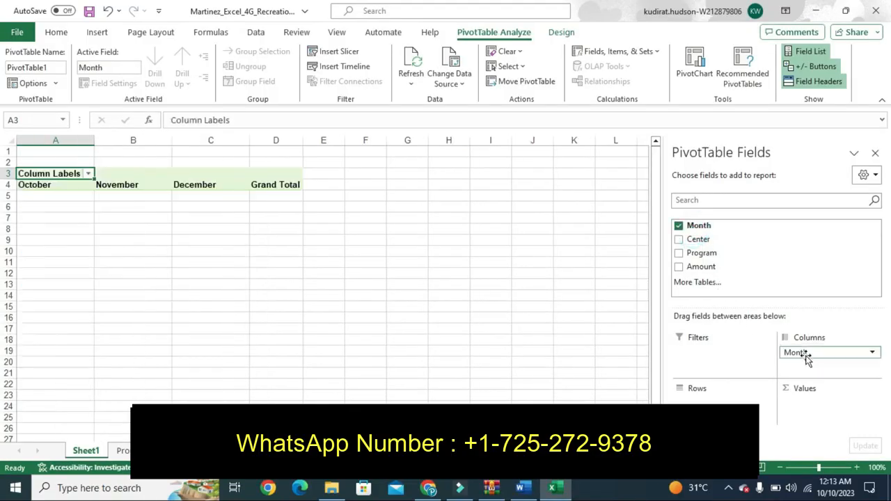
click(522, 488)
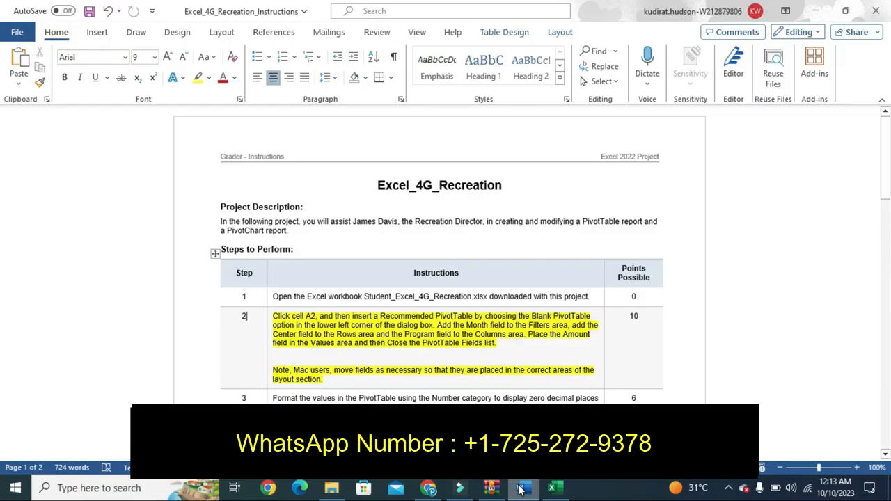
click(551, 488)
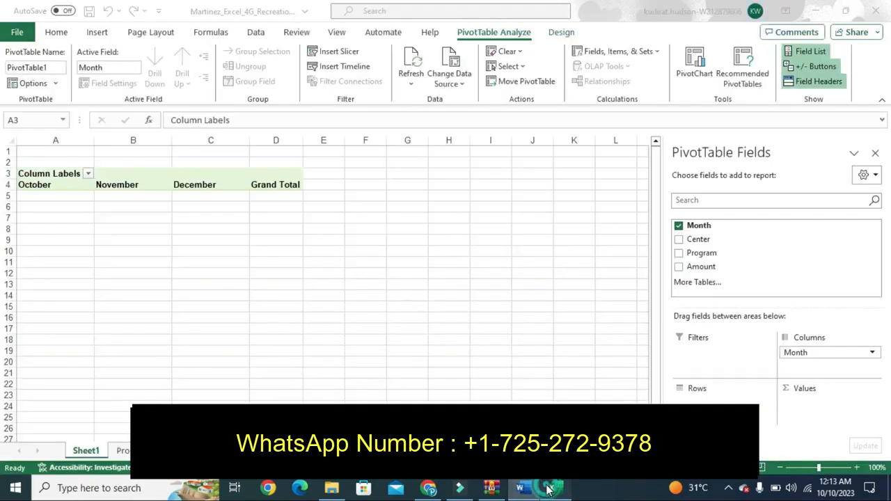
drag(798, 355, 725, 352)
- Put Center in Rows, Program in Columns, and Sum of Amount in Values
drag(692, 239, 696, 402)
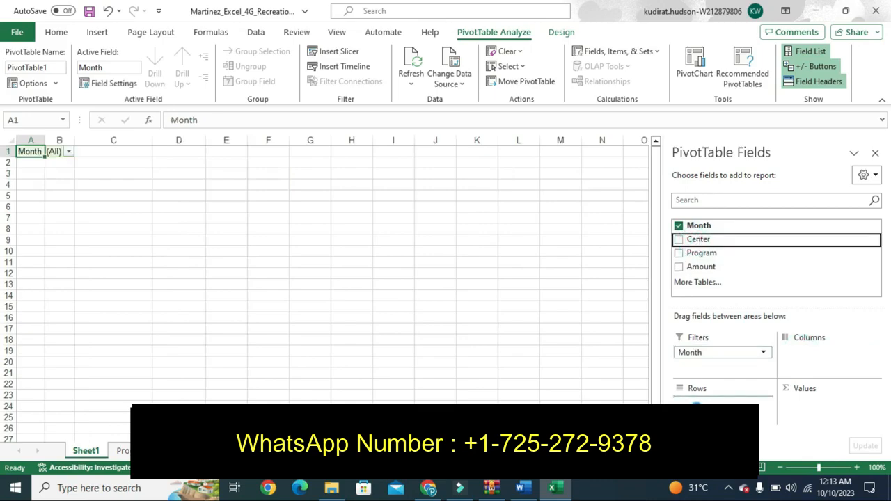
click(522, 489)
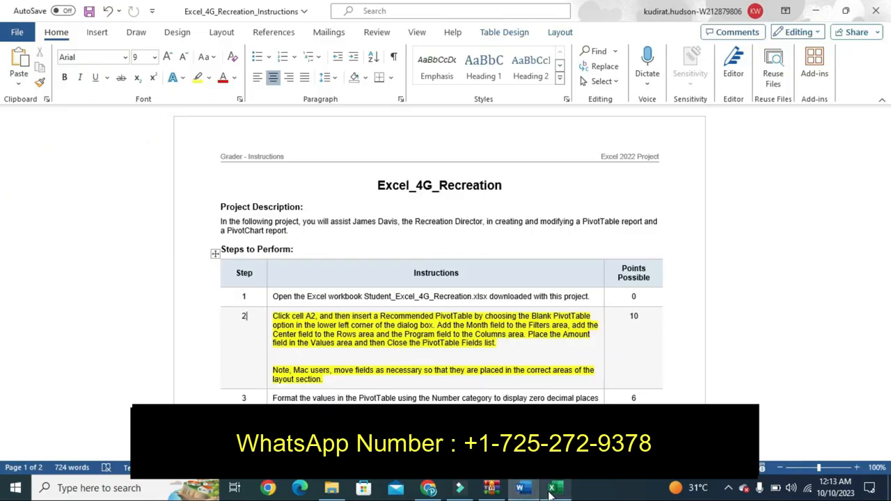
click(551, 488)
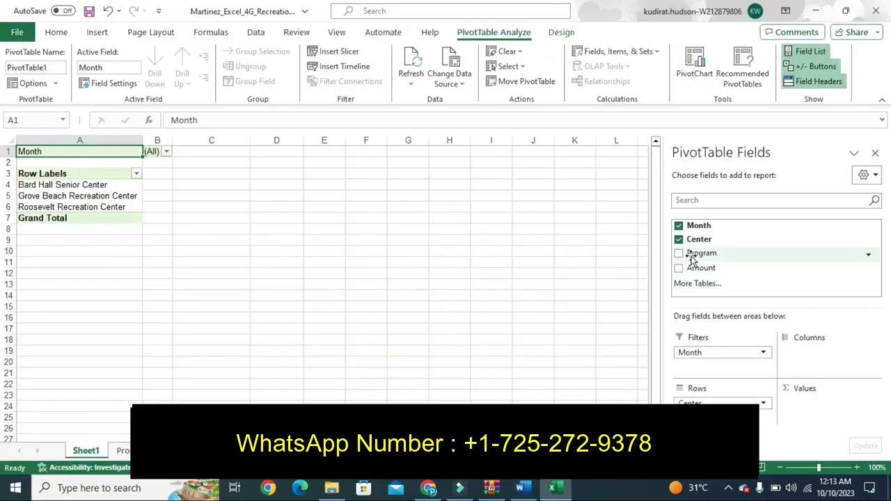
drag(689, 255, 809, 356)
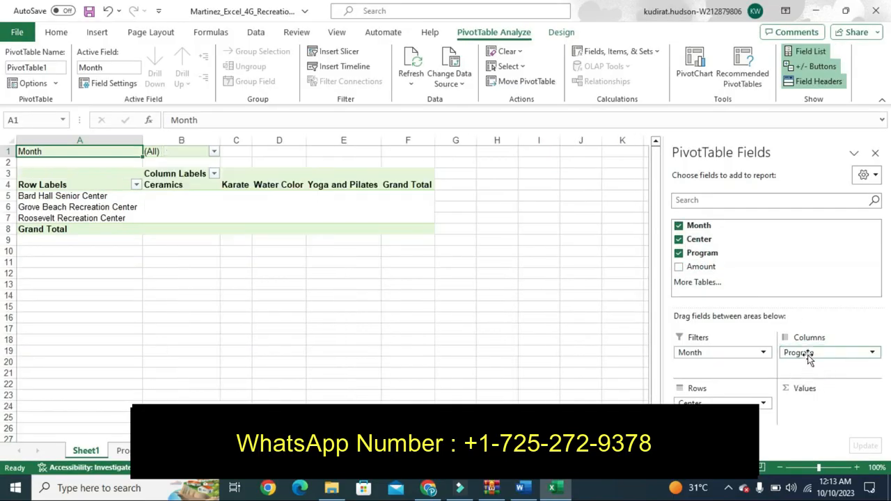
drag(696, 270, 811, 410)
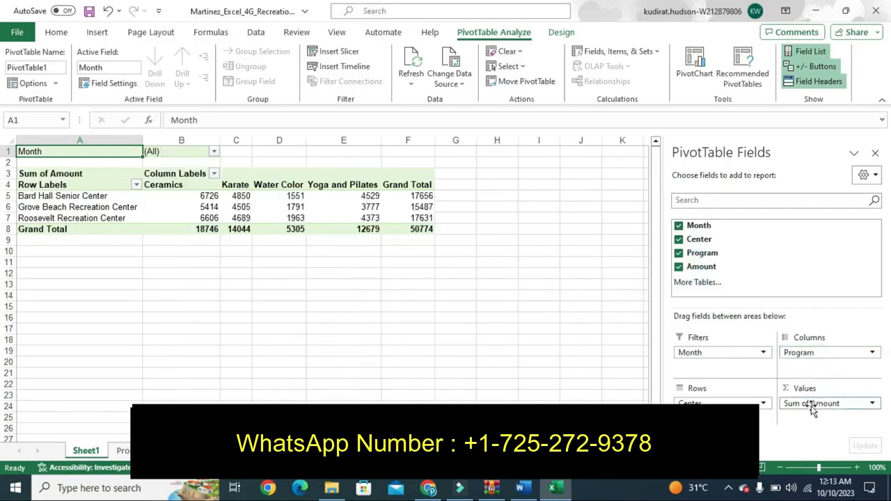
- Highlight the step 3 instruction cell in yellow in Word, then return to the PivotTable
click(524, 490)
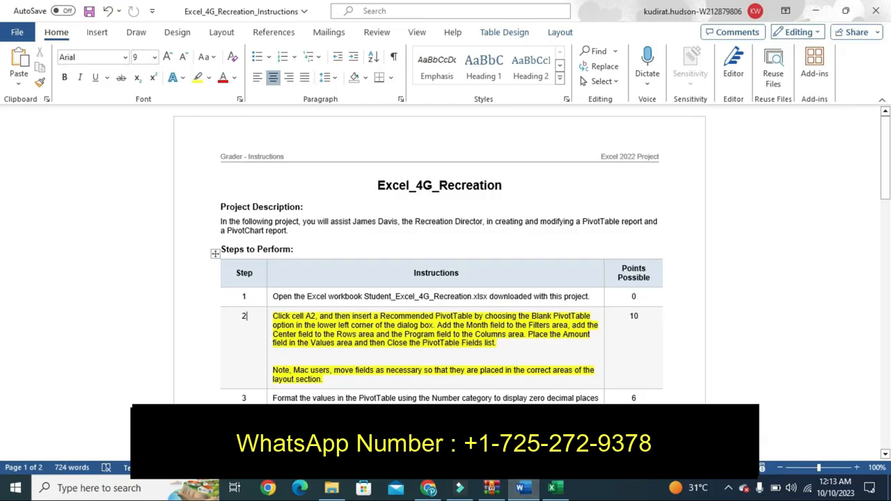
click(552, 488)
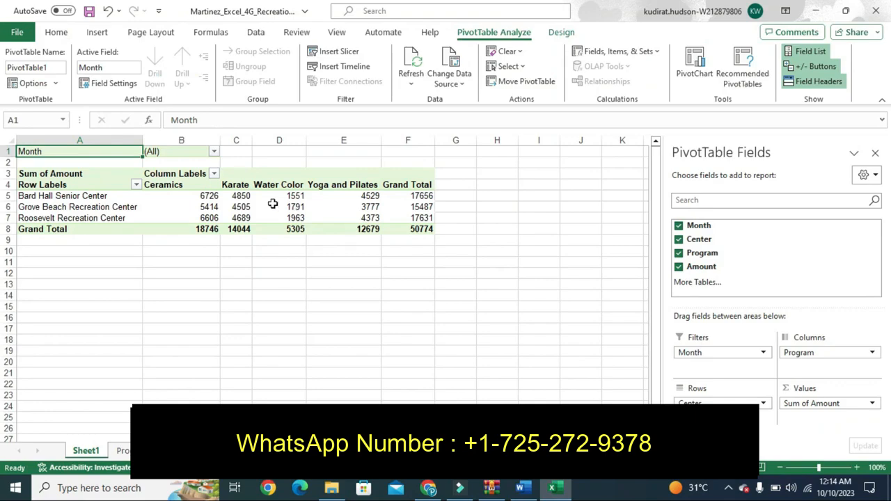
click(531, 497)
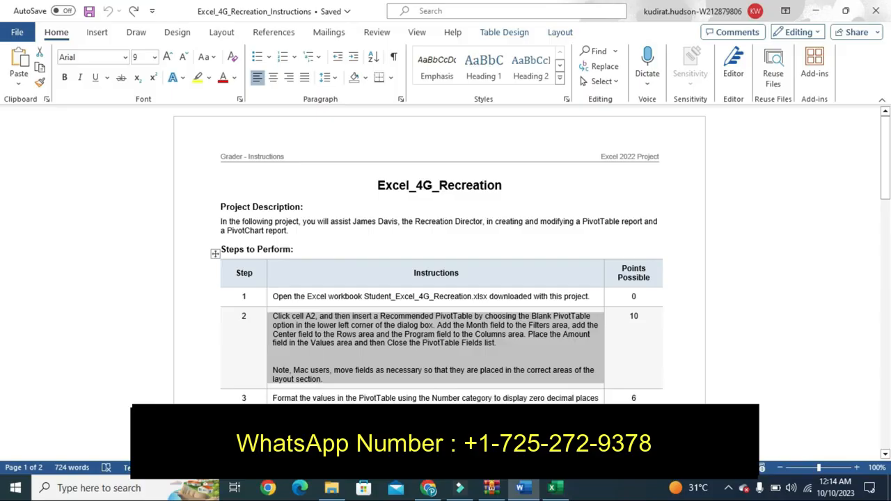
click(271, 404)
click(325, 387)
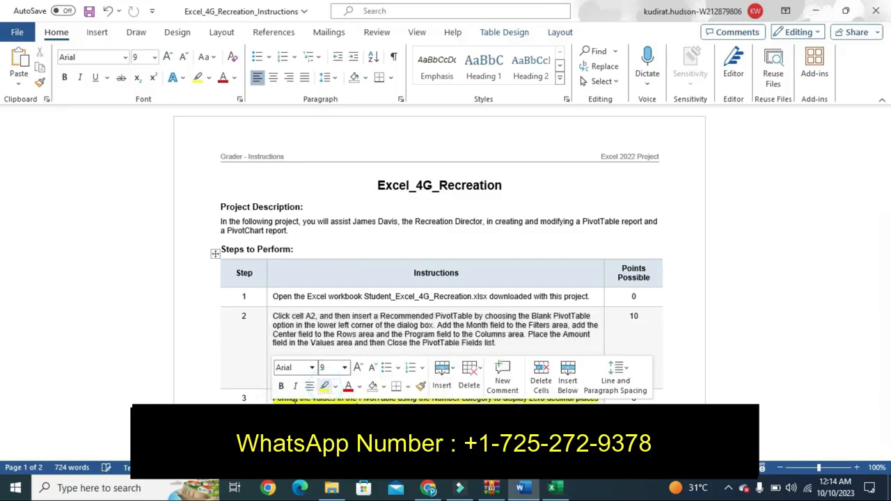
click(247, 398)
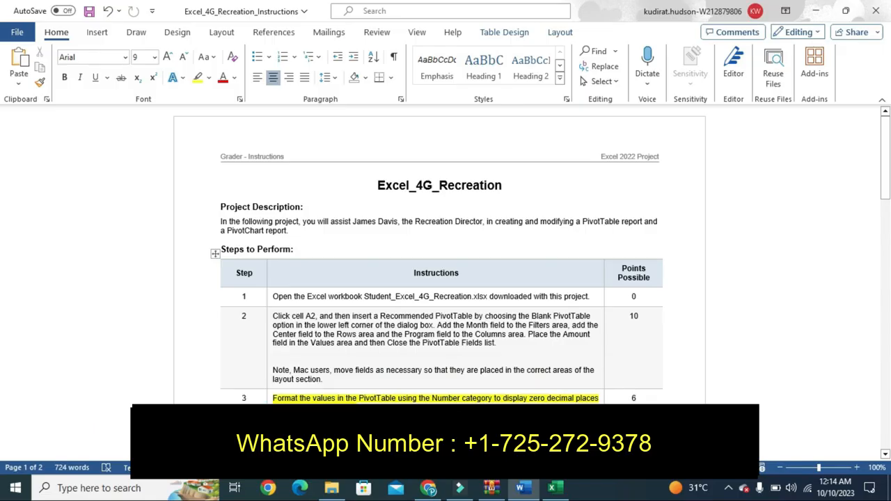
click(557, 488)
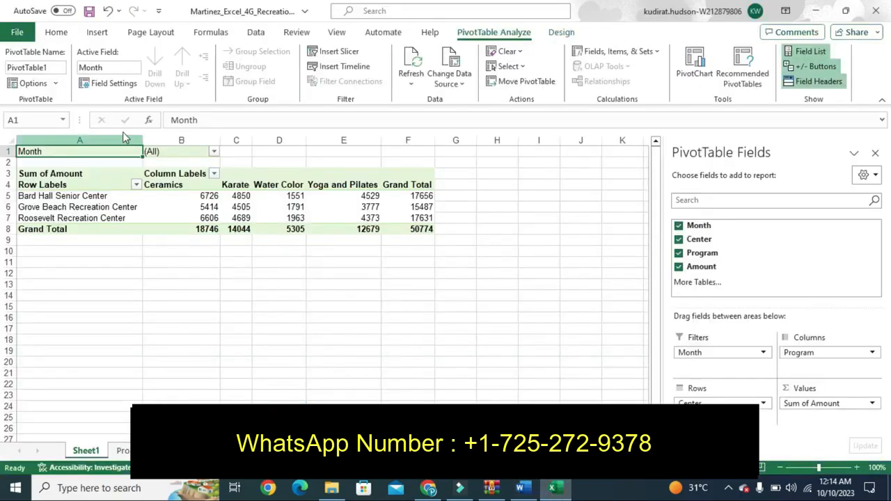
- Format Sum of Amount values as Number with the 1000 separator
click(195, 199)
click(113, 84)
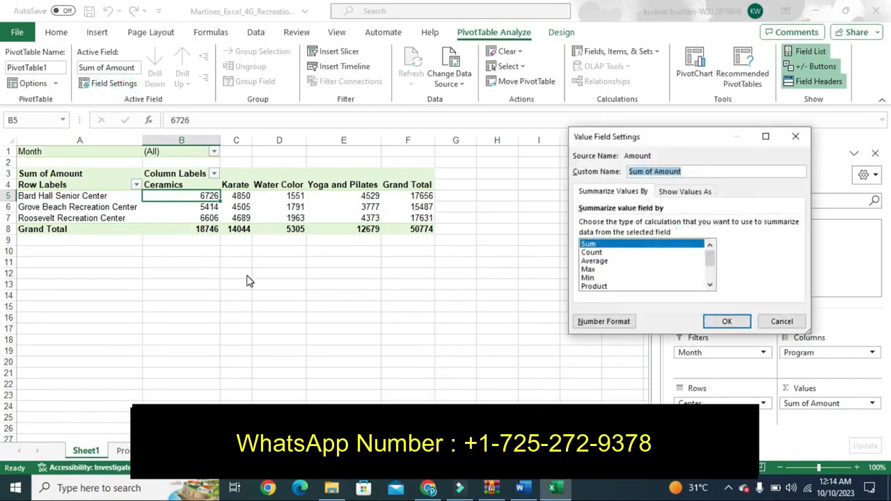
click(588, 322)
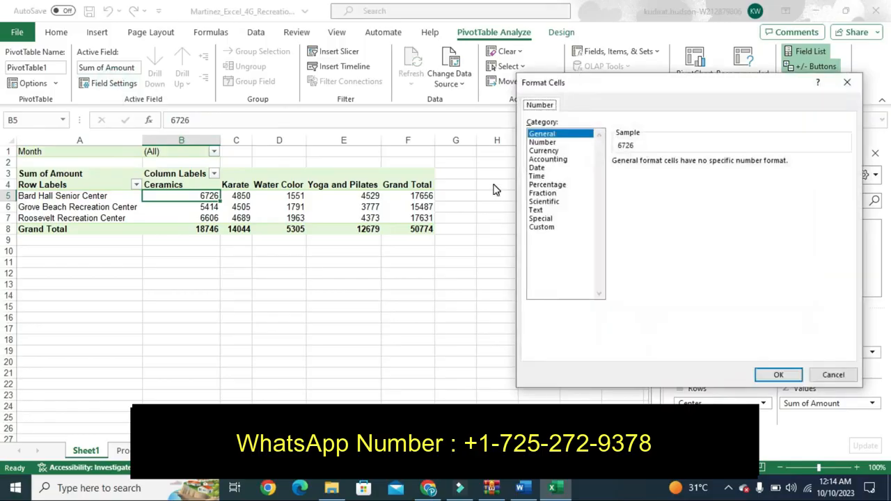
click(542, 142)
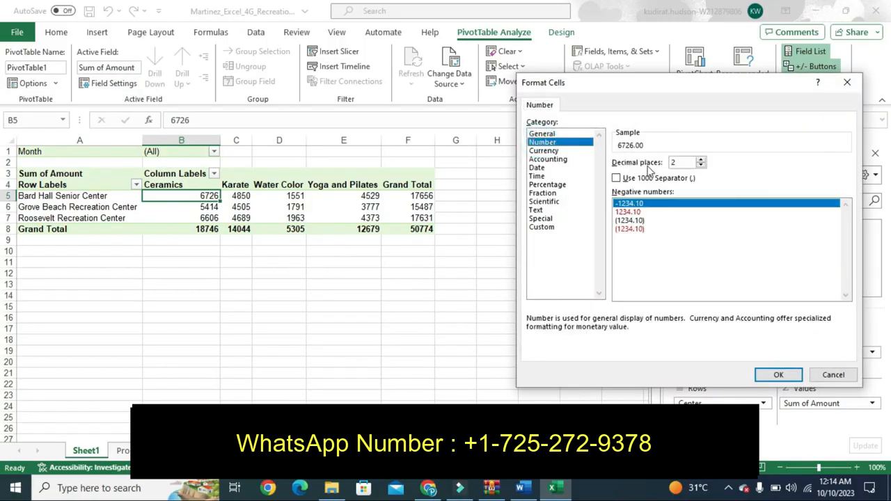
click(617, 179)
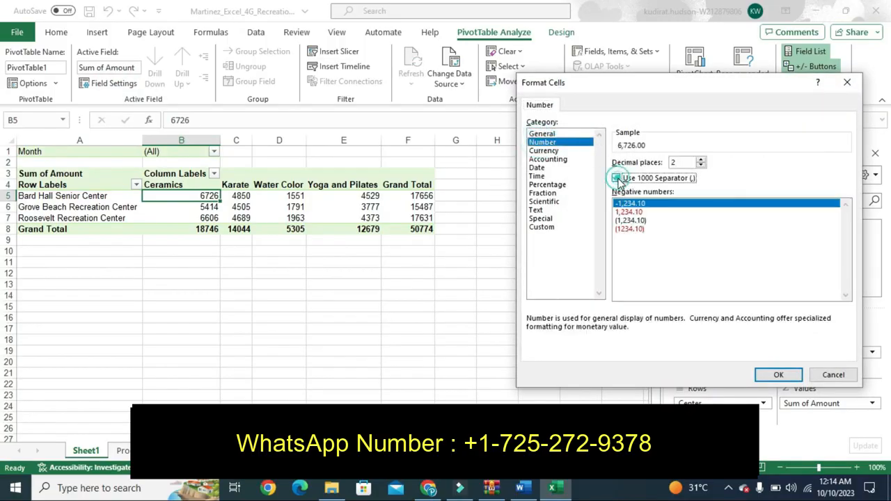
click(779, 375)
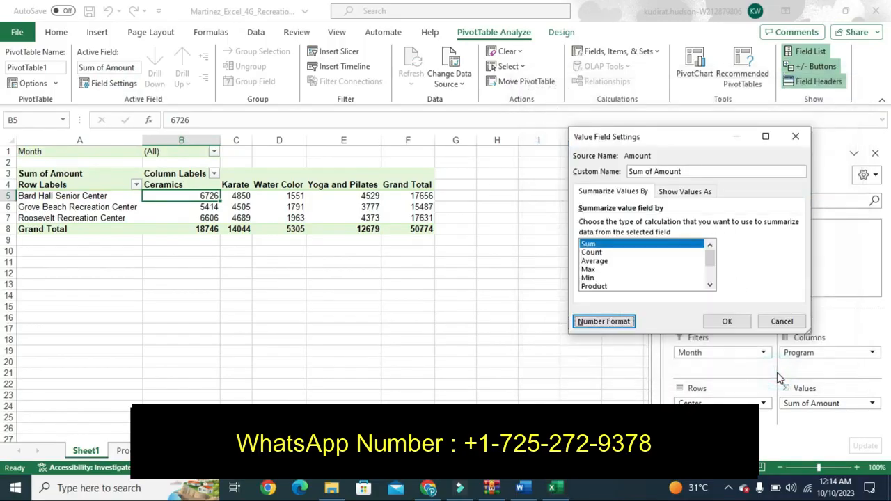
click(727, 322)
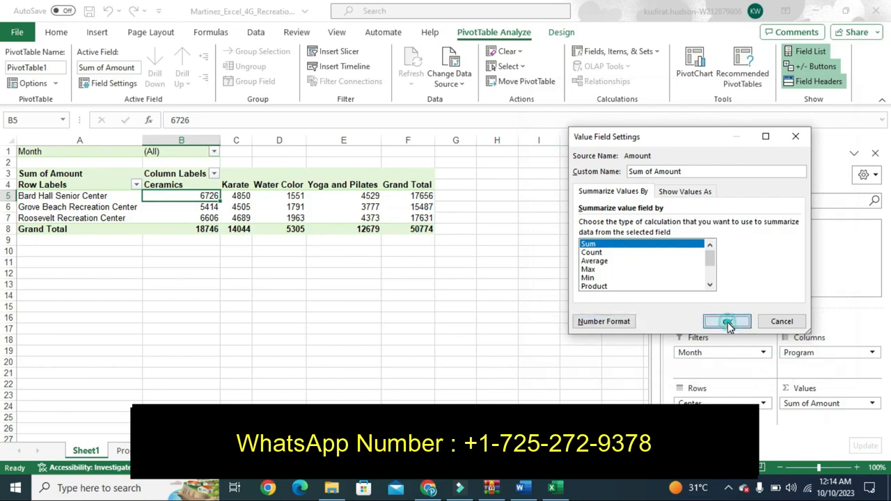
- Reduce the Sum of Amount number format to 0 decimal places
click(520, 489)
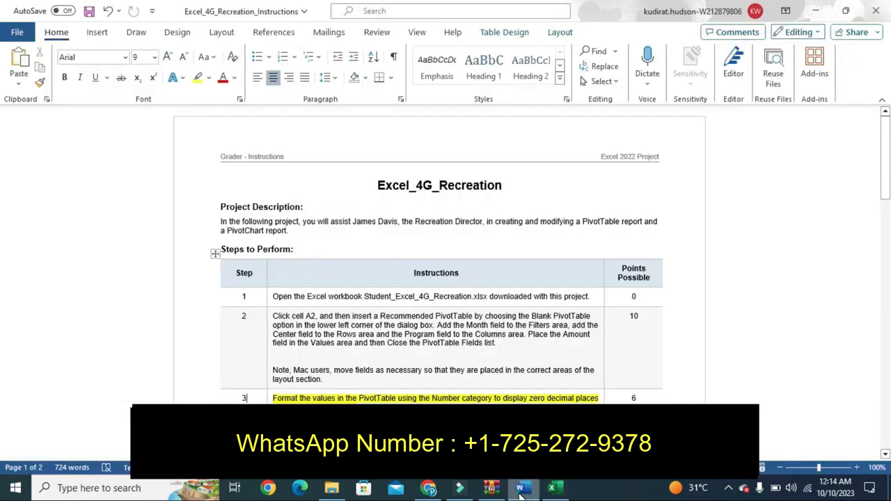
click(552, 489)
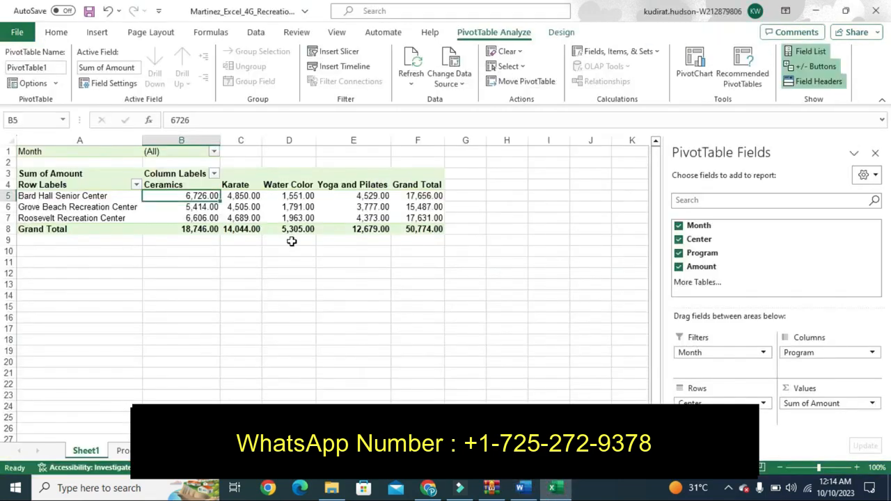
click(108, 84)
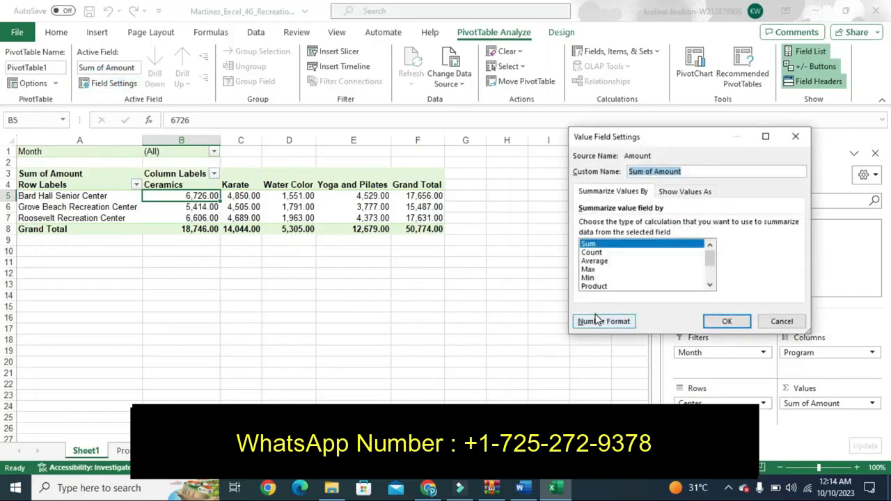
click(596, 320)
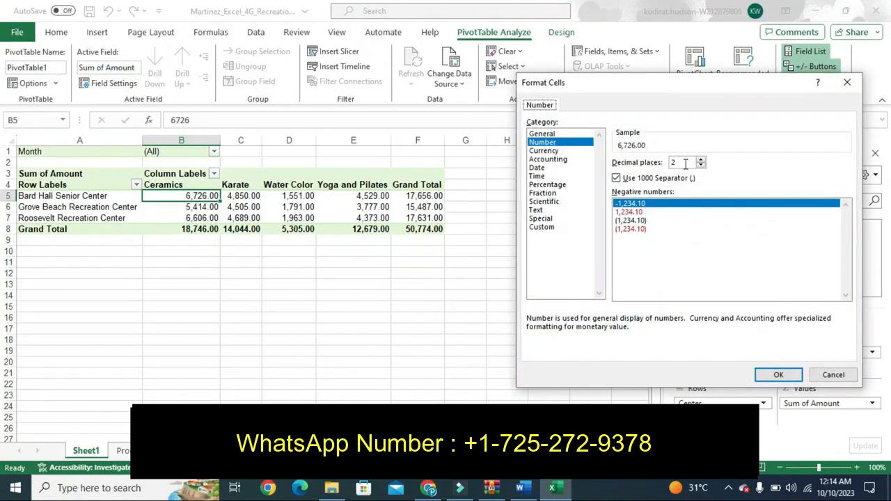
click(701, 165)
click(701, 165)
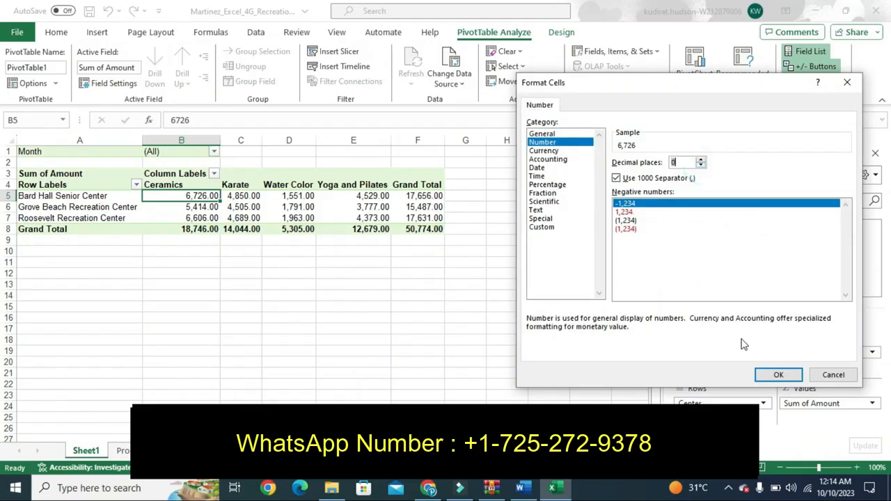
click(778, 375)
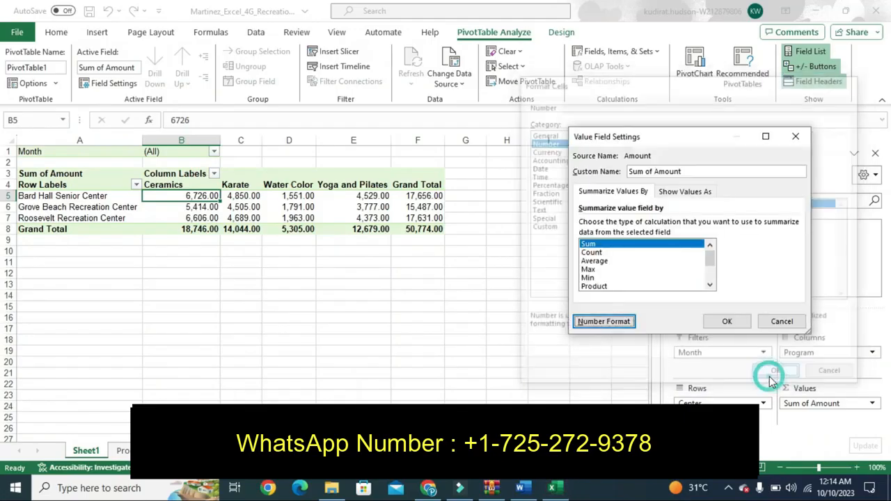
click(728, 321)
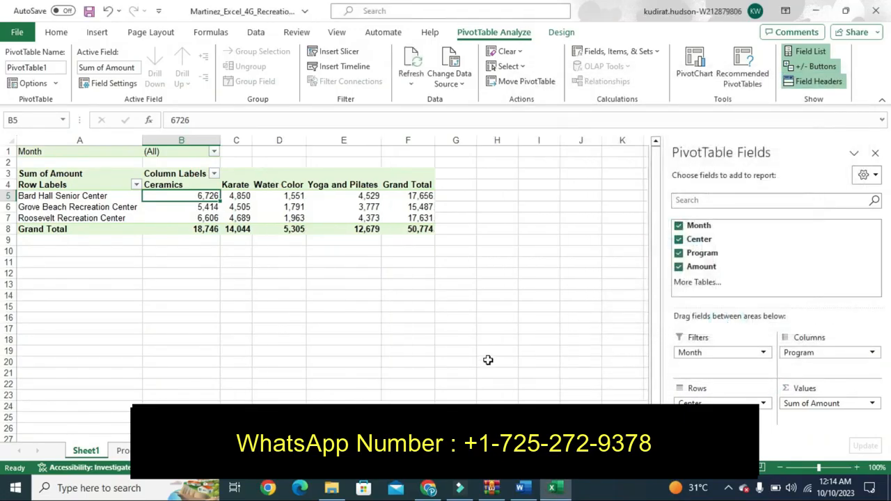
- Undo step 3's highlight, highlight step 4's slicer instructions in yellow, and return to Excel
click(522, 488)
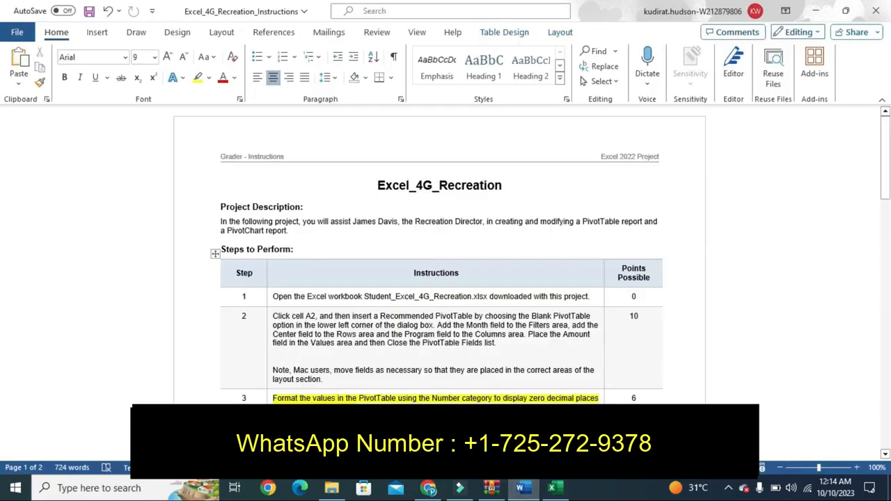
key(ctrl+z)
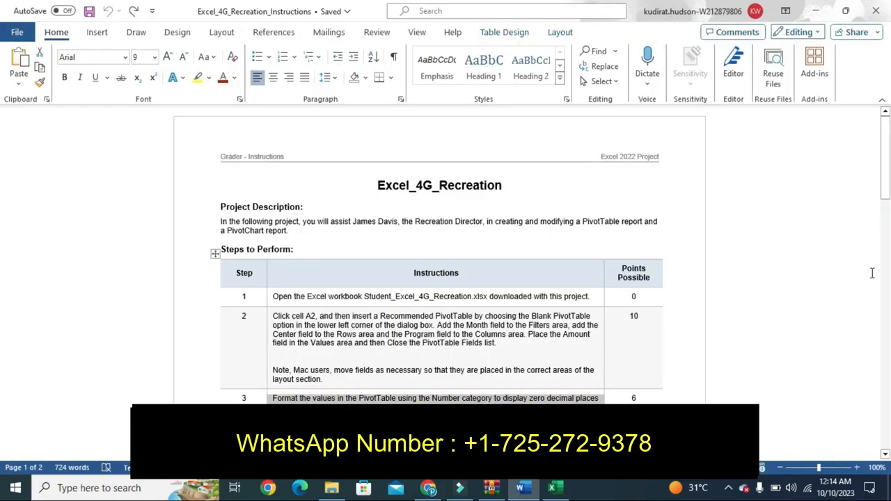
drag(888, 186, 888, 217)
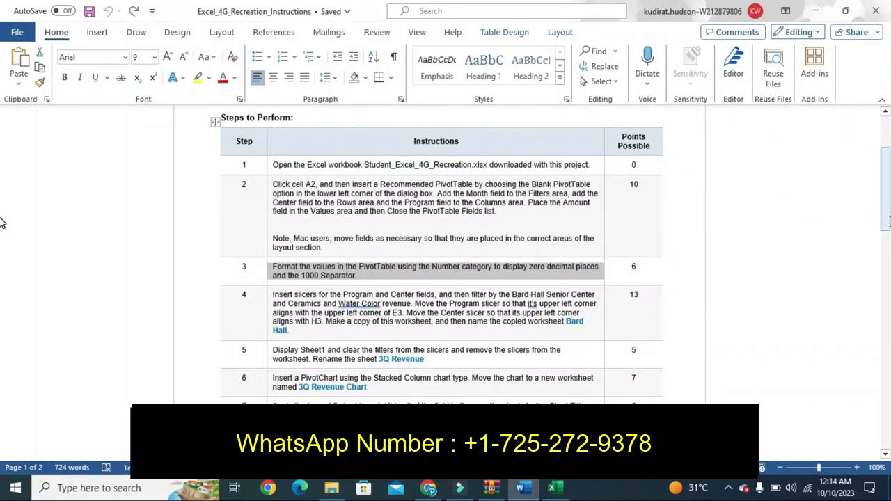
click(267, 332)
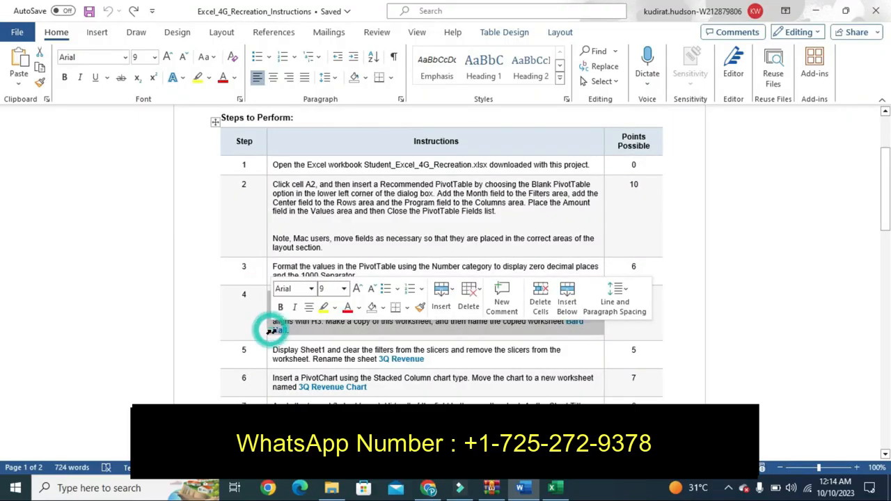
click(323, 307)
click(250, 324)
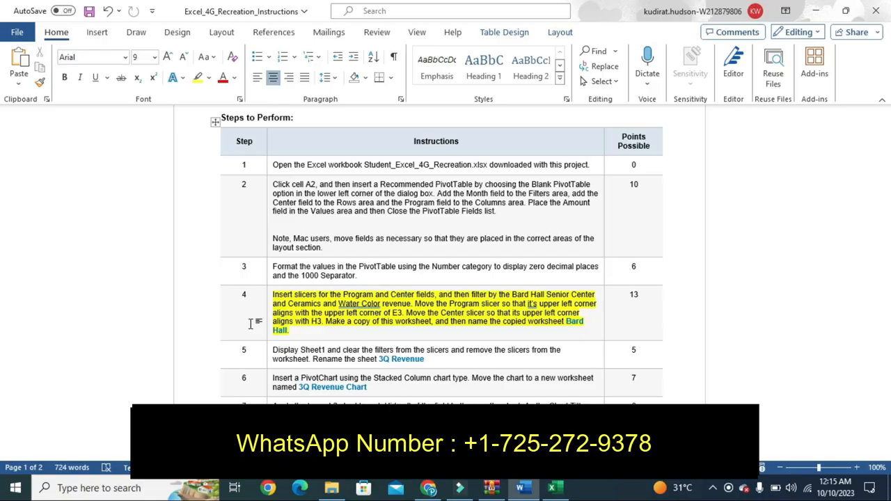
click(553, 488)
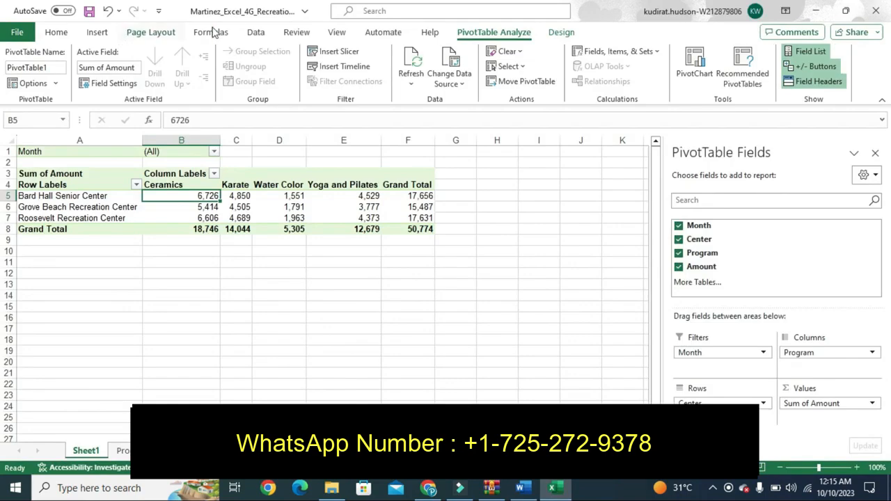
- Insert a Program slicer for the PivotTable
click(331, 53)
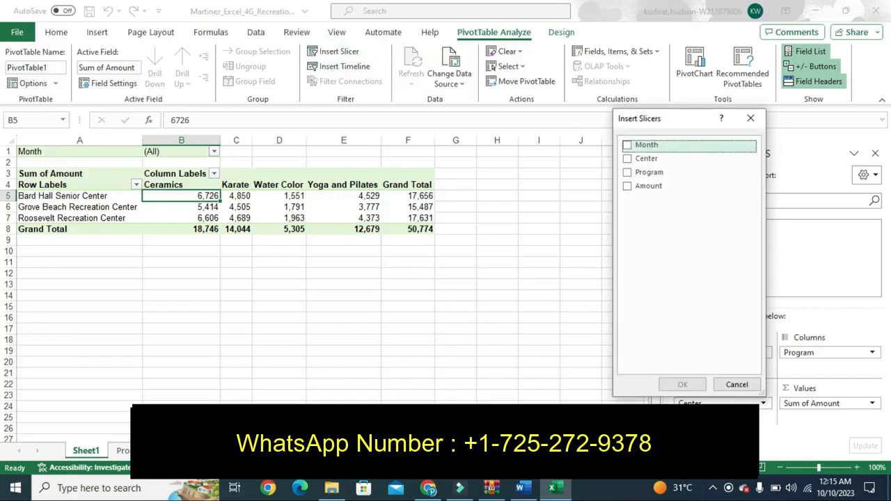
click(523, 488)
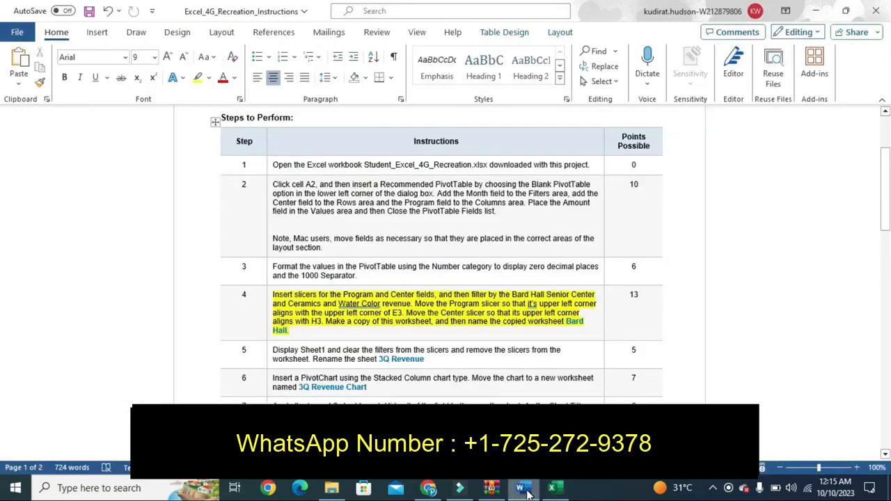
click(553, 489)
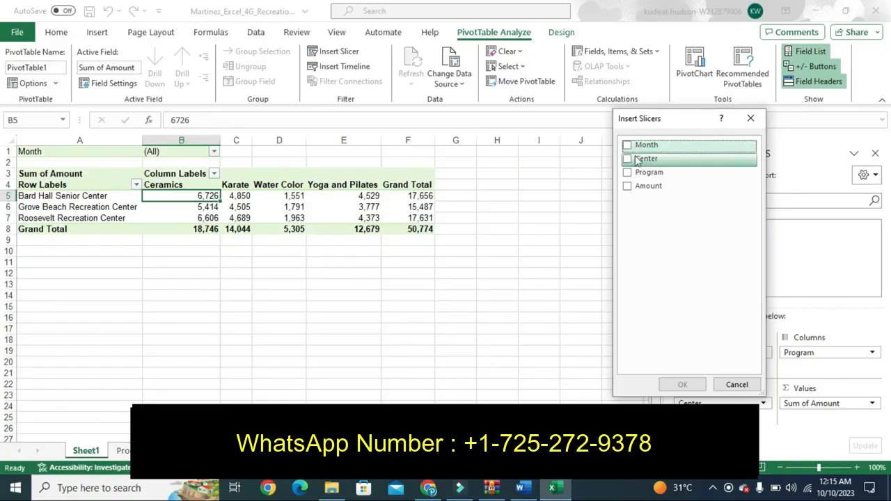
click(629, 174)
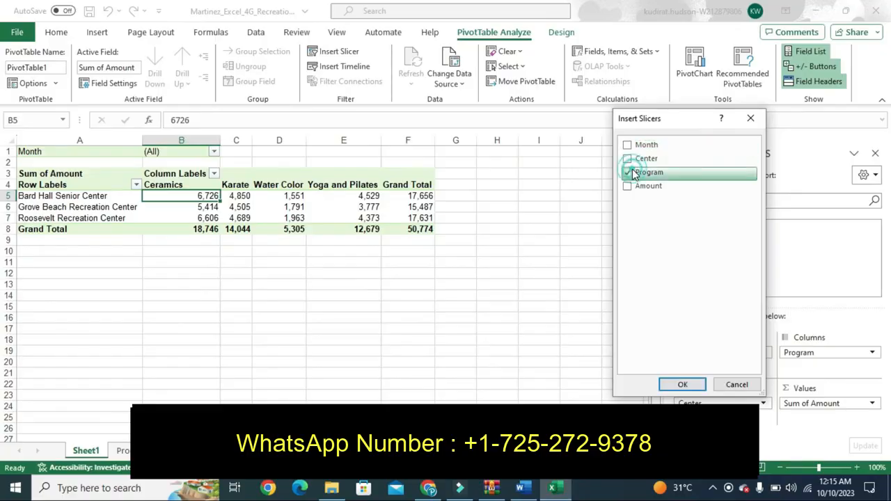
click(682, 384)
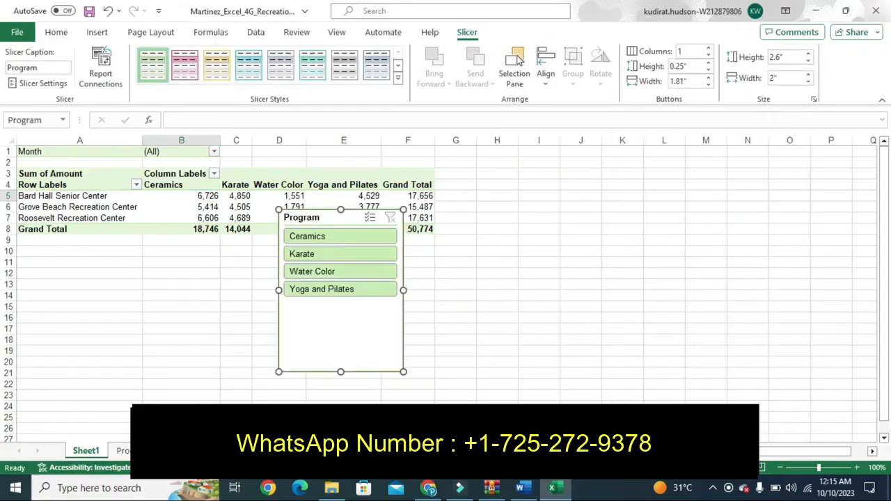
click(527, 491)
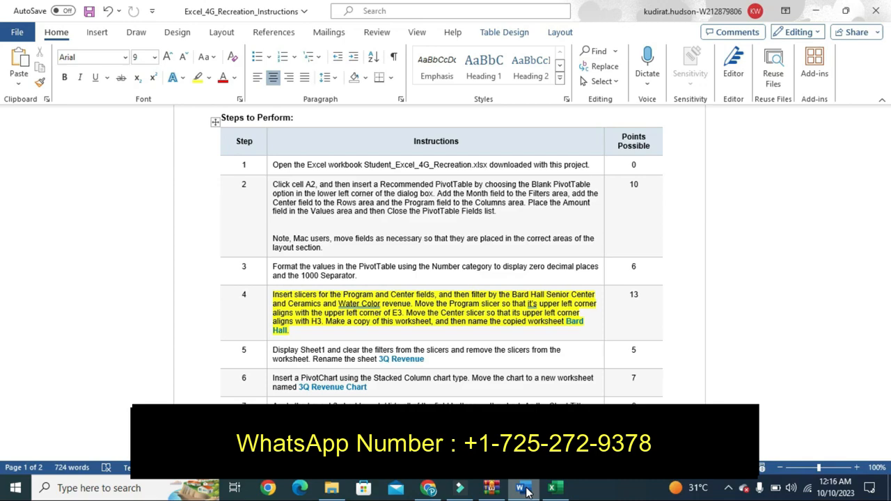
click(551, 488)
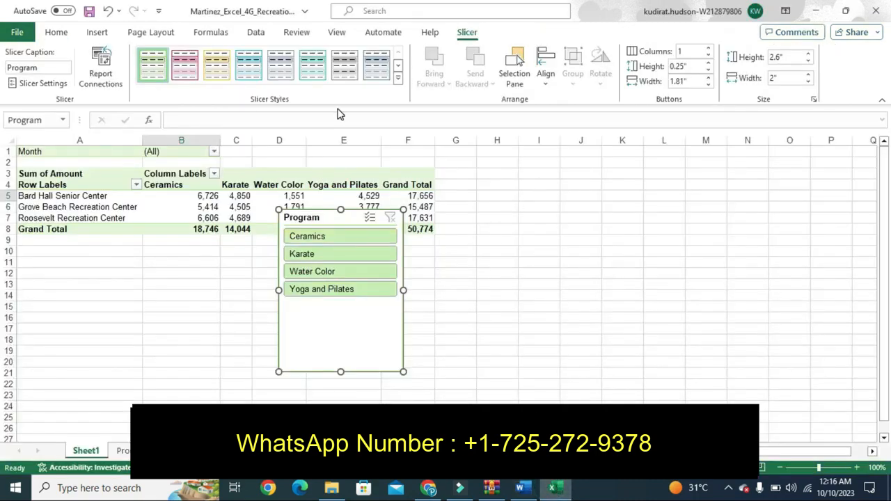
- Insert a Center slicer, move it right of Program, and filter to Bard Hall Senior Center
click(208, 207)
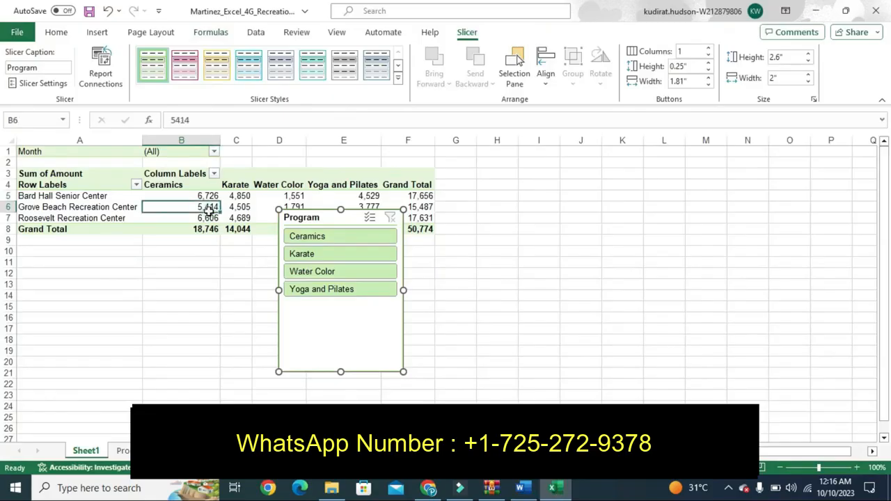
click(490, 32)
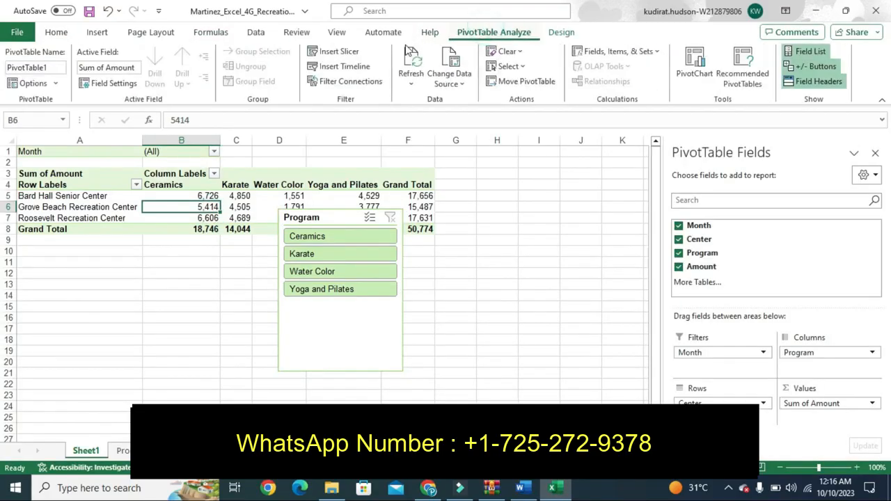
click(339, 53)
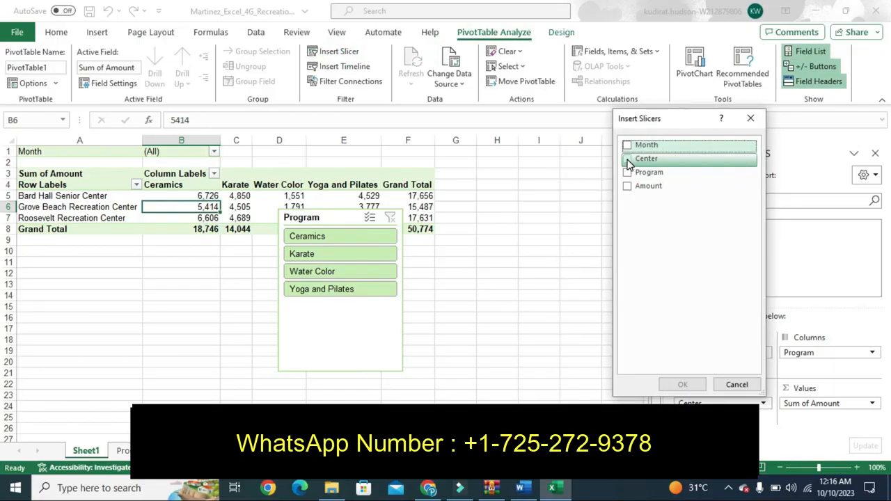
click(627, 159)
click(682, 384)
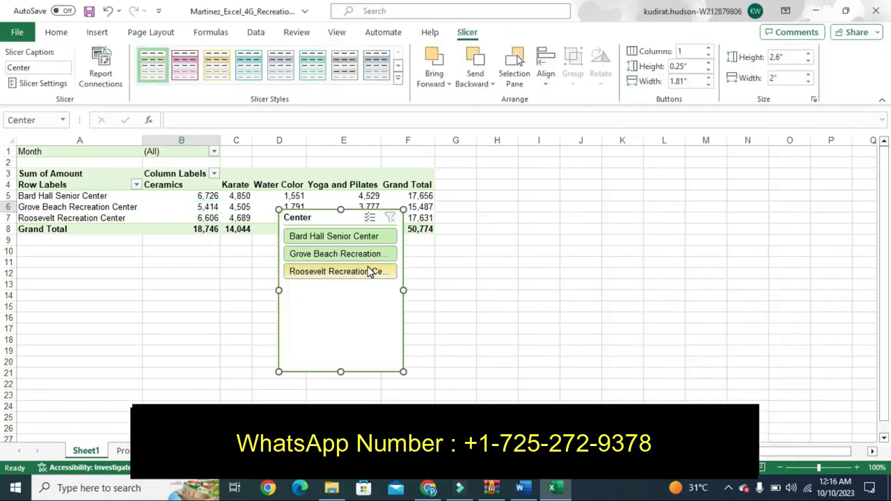
drag(313, 215, 480, 225)
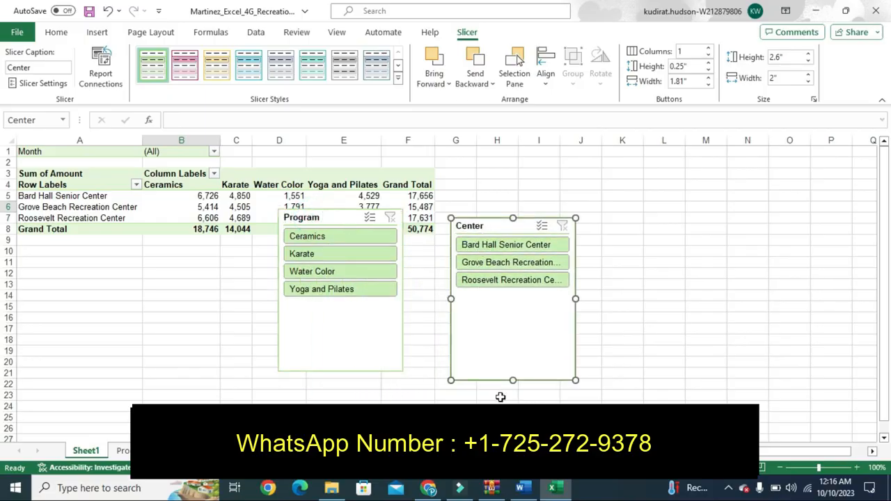
click(485, 284)
click(487, 263)
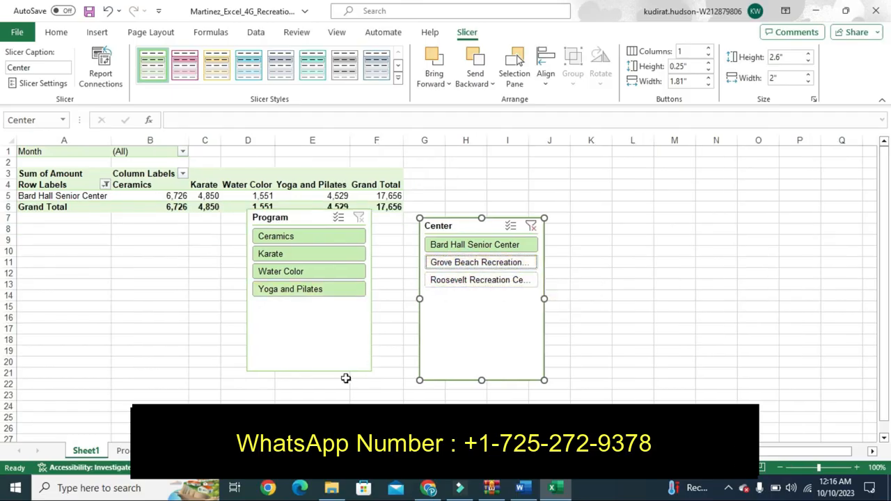
- Deselect Yoga and Pilates and Karate in the Program slicer, leaving Ceramics and Water Color
click(522, 490)
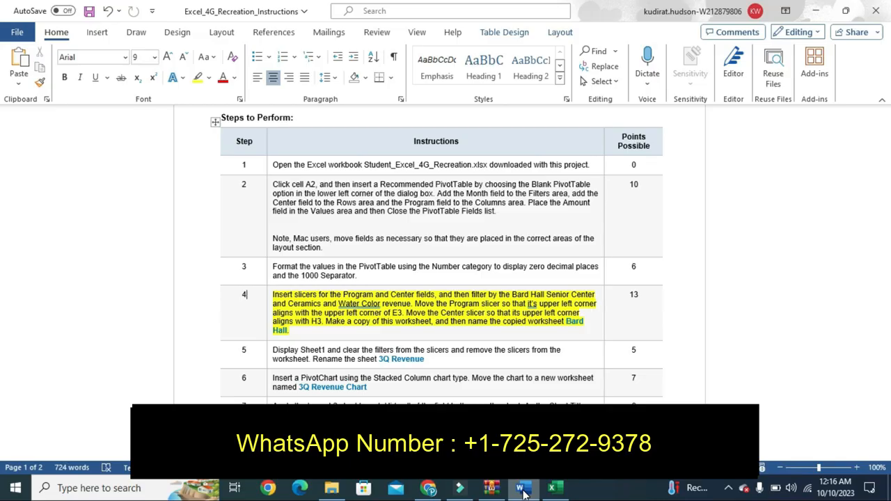
click(555, 489)
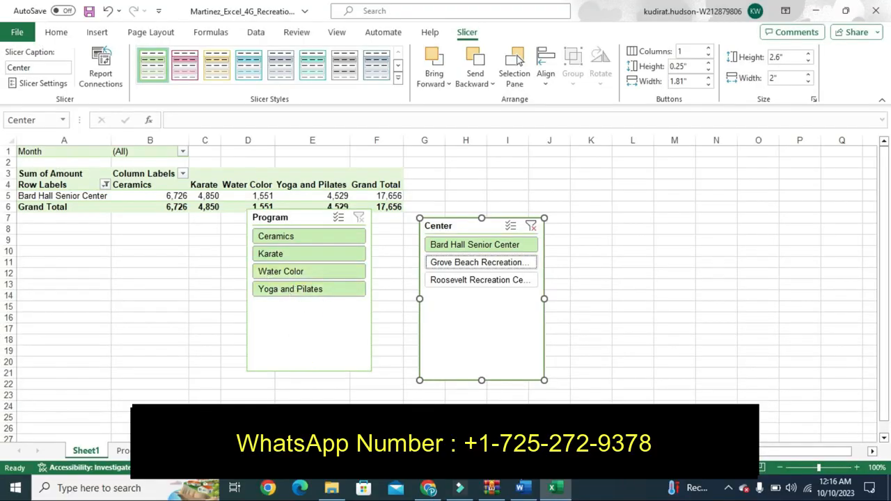
click(522, 489)
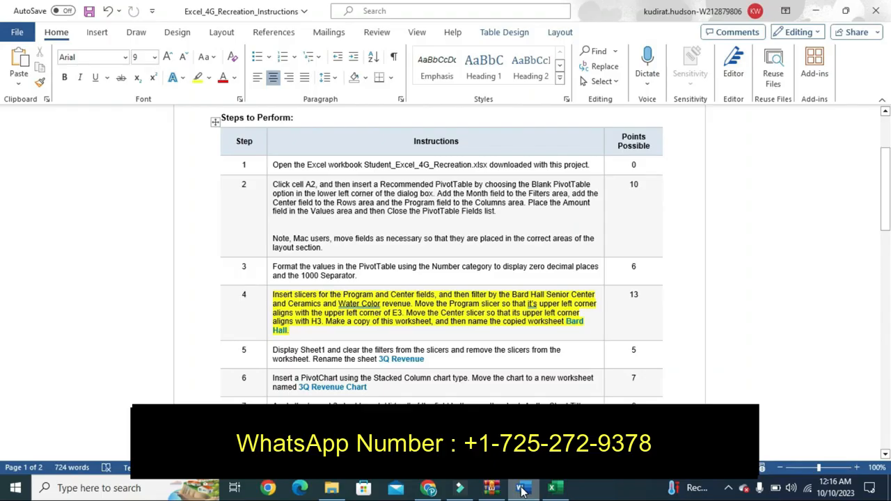
click(552, 488)
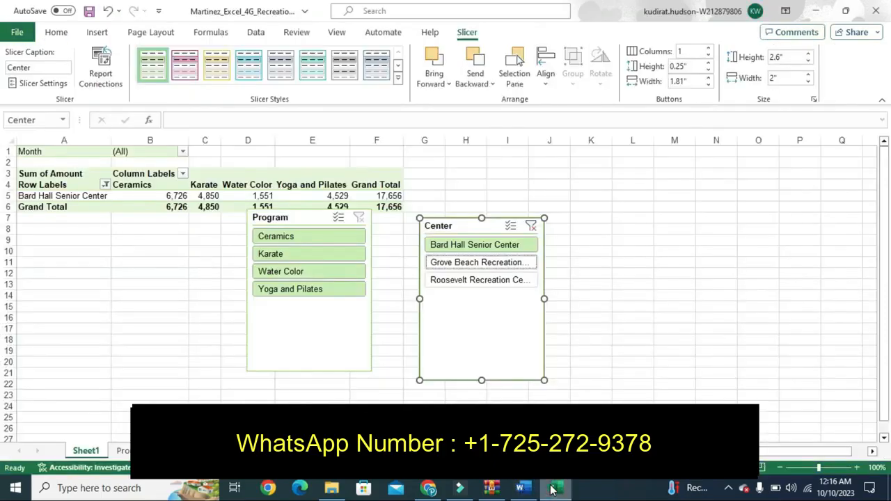
ctrl+click(285, 294)
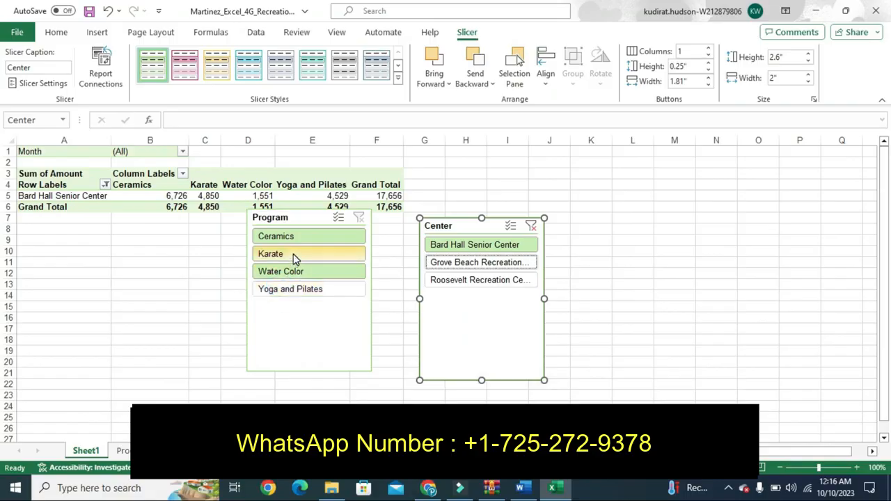
ctrl+click(293, 256)
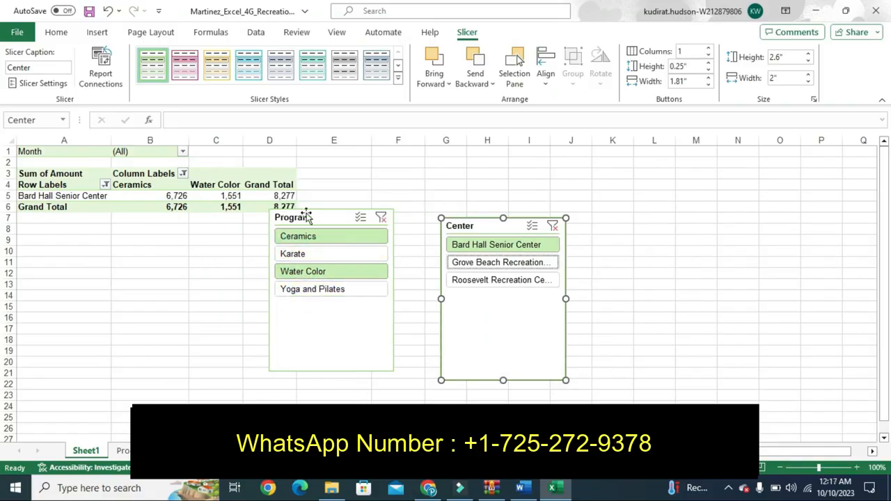
- Align the Program slicer's corner at E3 and the Center slicer's at H3
drag(322, 211, 353, 172)
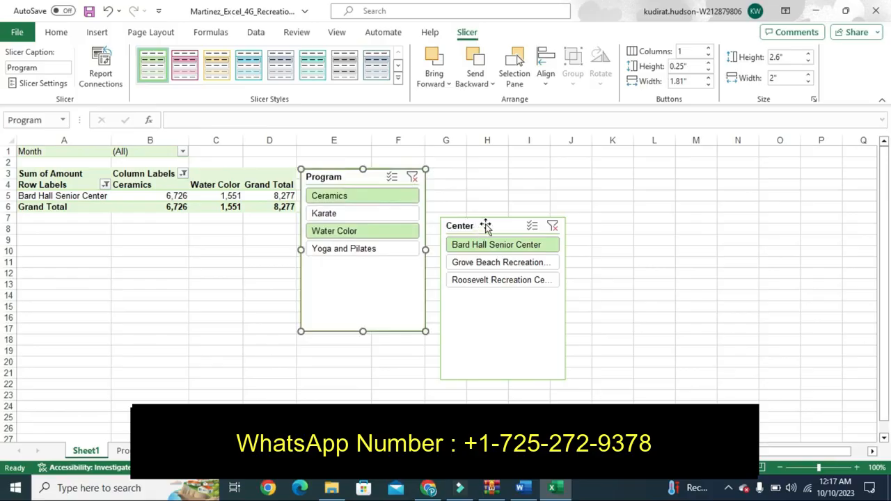
drag(486, 225, 511, 175)
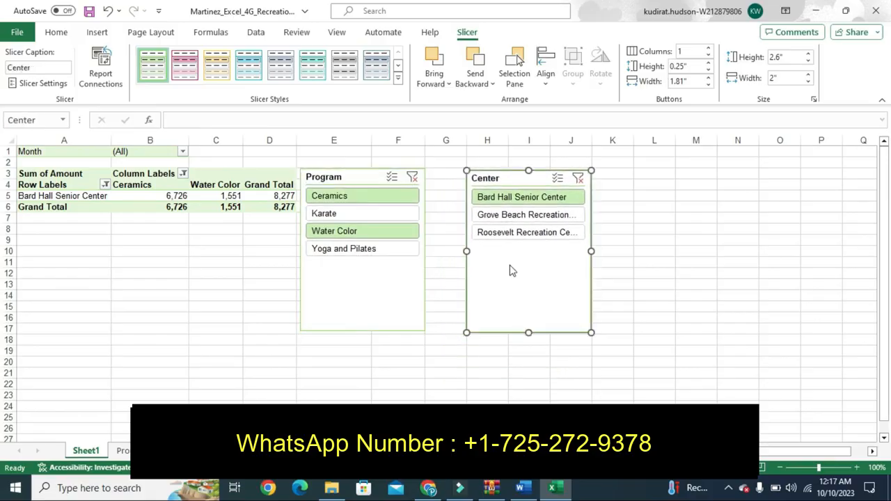
click(533, 492)
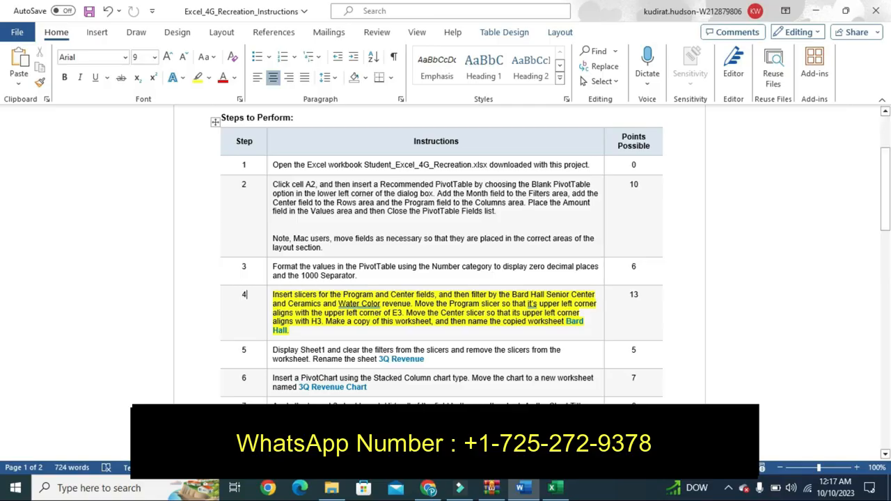
- Copy Sheet1 with Move or Copy and rename the copy Bard Hall
click(555, 488)
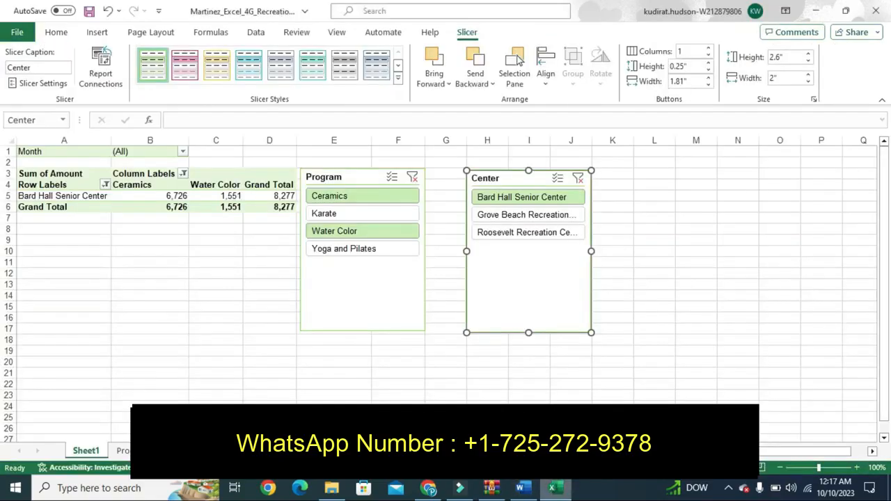
right_click(98, 451)
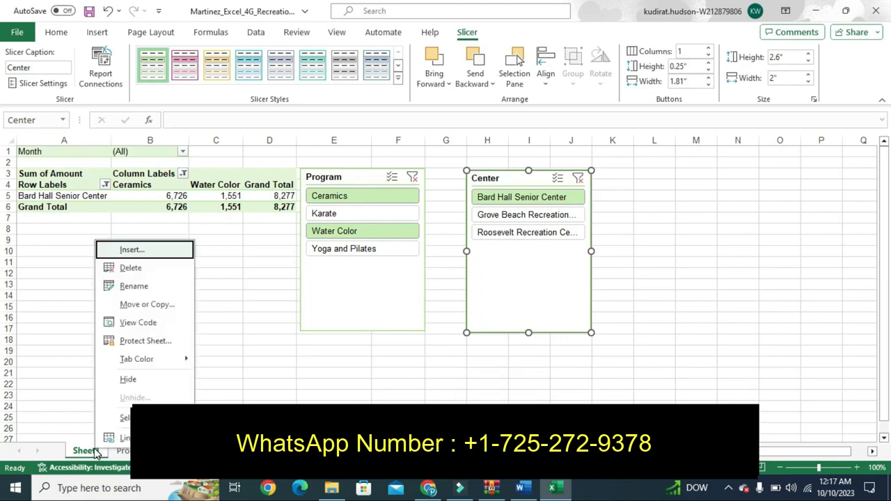
click(136, 306)
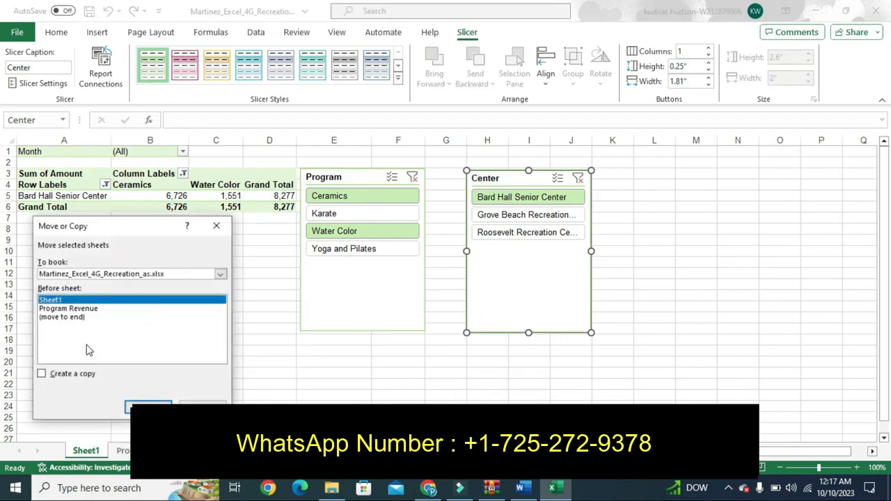
click(42, 373)
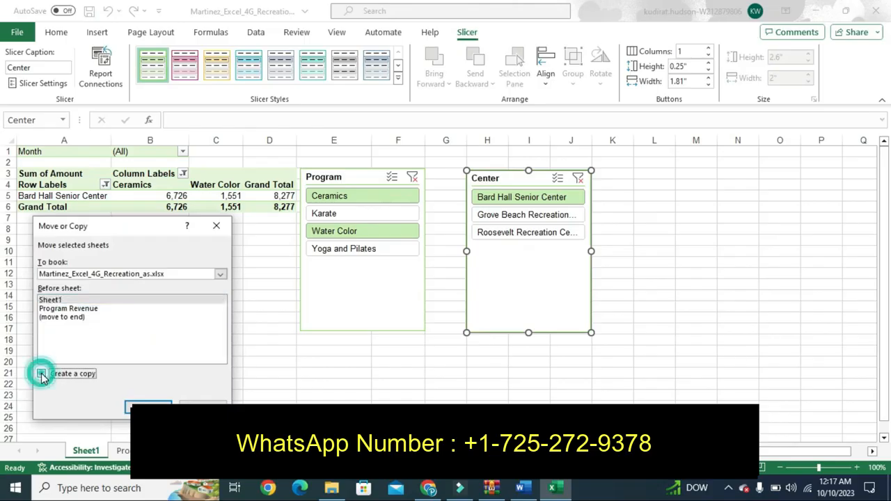
click(148, 408)
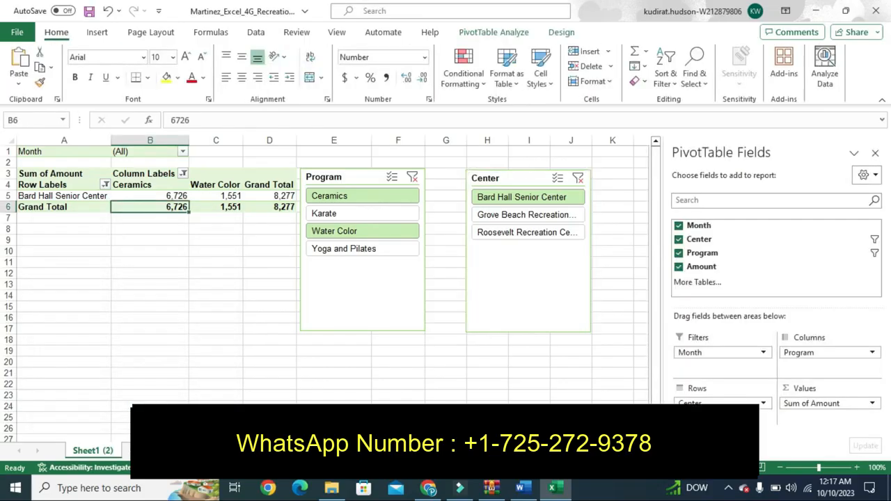
double_click(116, 450)
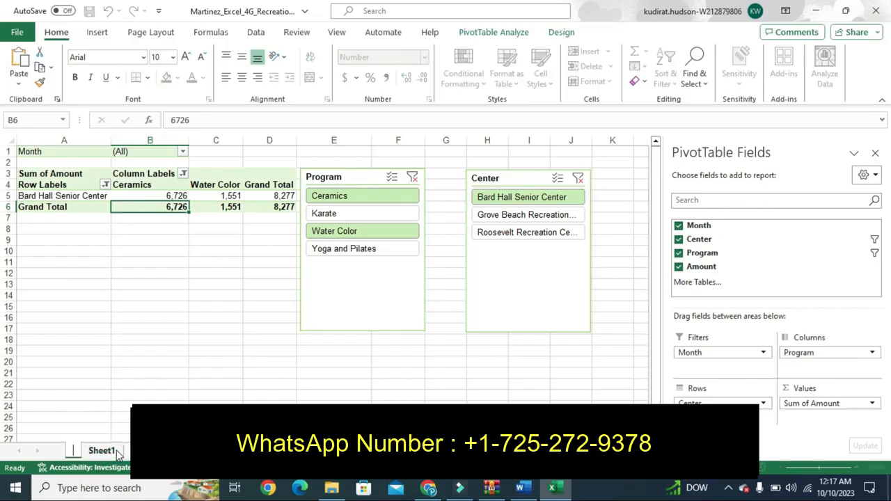
text(Bard)
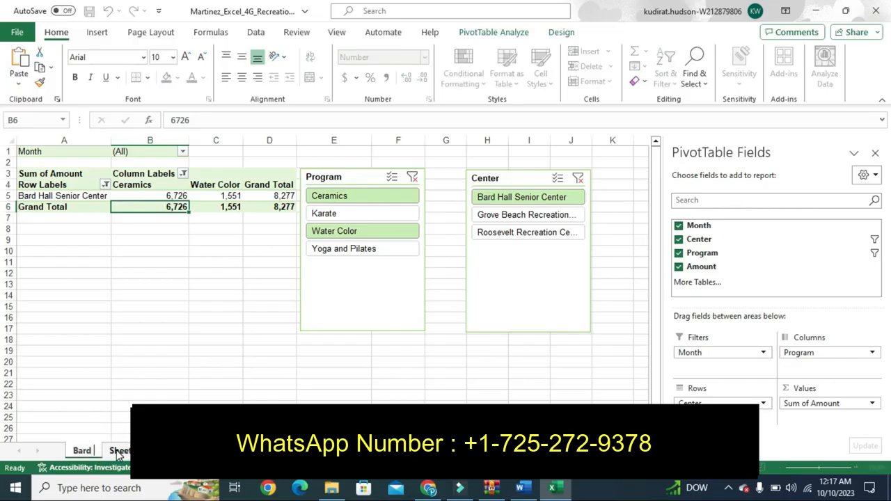
text( Hall)
click(151, 373)
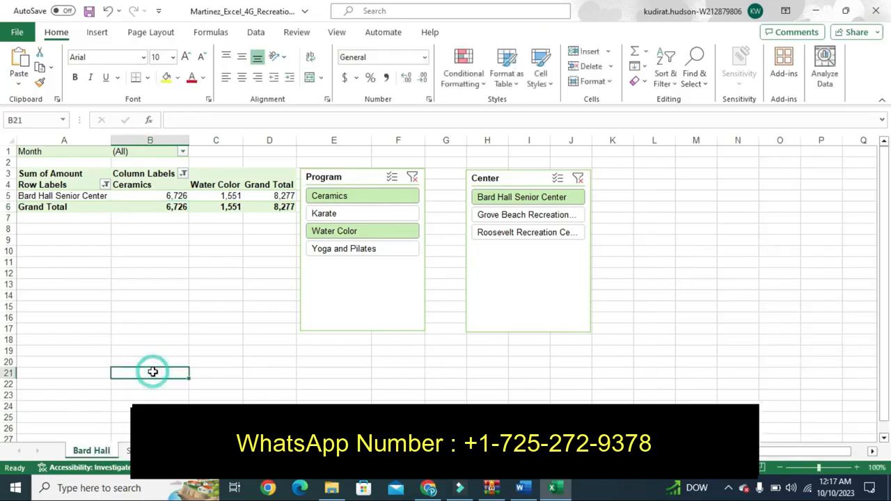
click(522, 489)
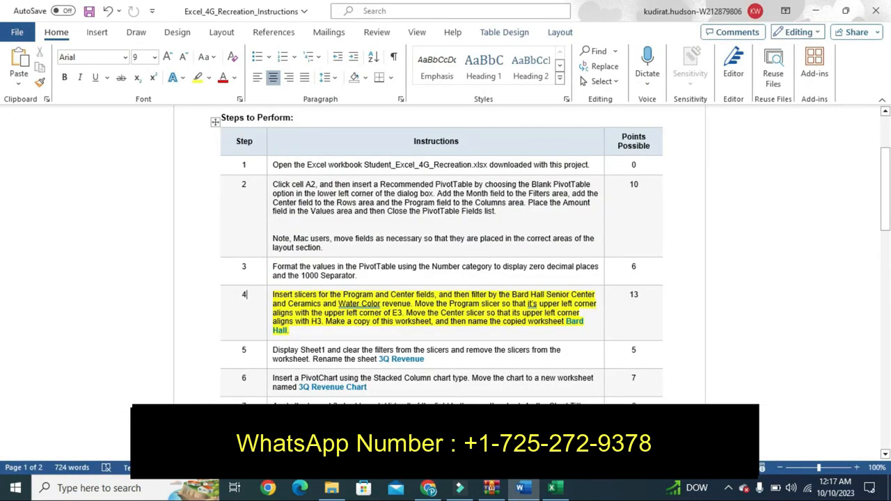
- Replace step 4's yellow highlight with one on step 5's instruction, then return to Excel
key(ctrl+z)
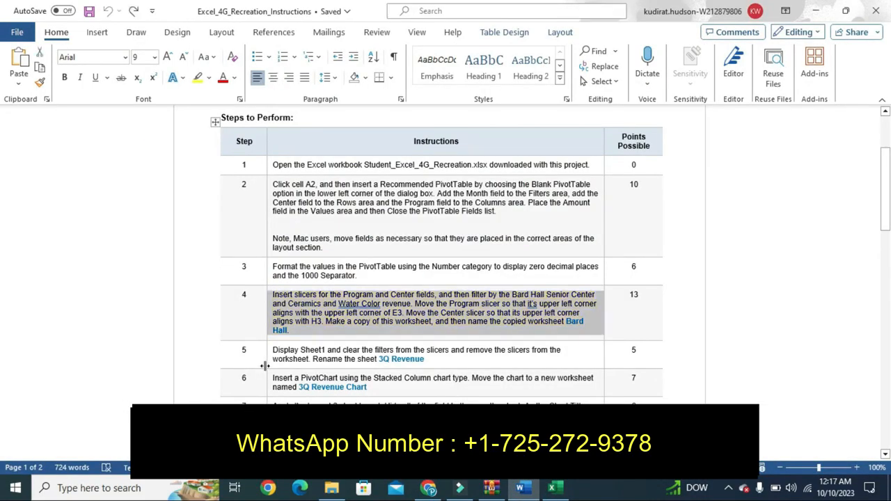
click(272, 359)
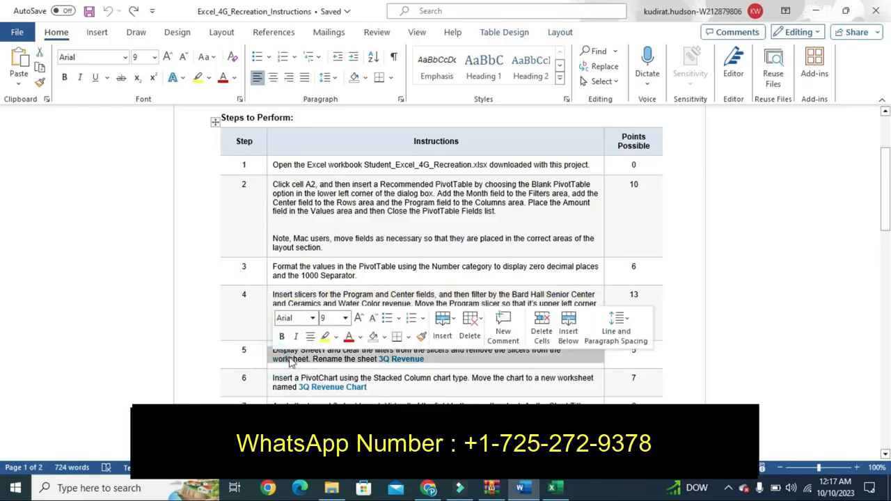
click(324, 336)
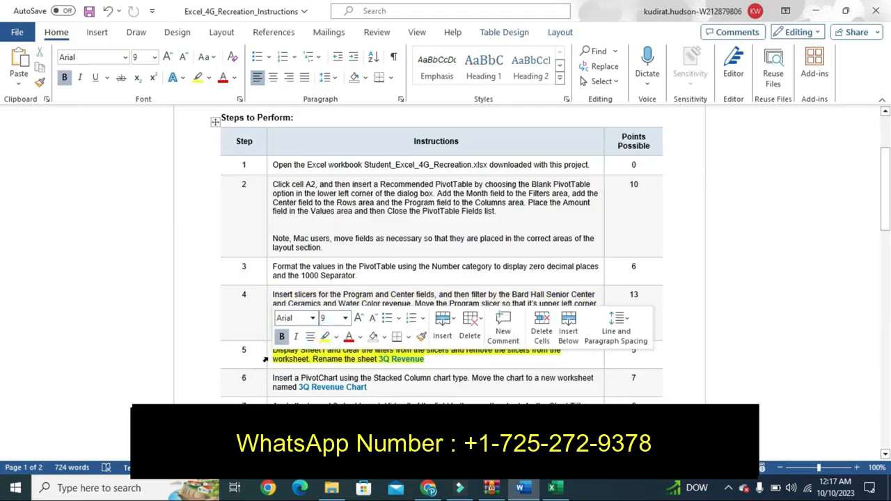
click(265, 359)
click(260, 360)
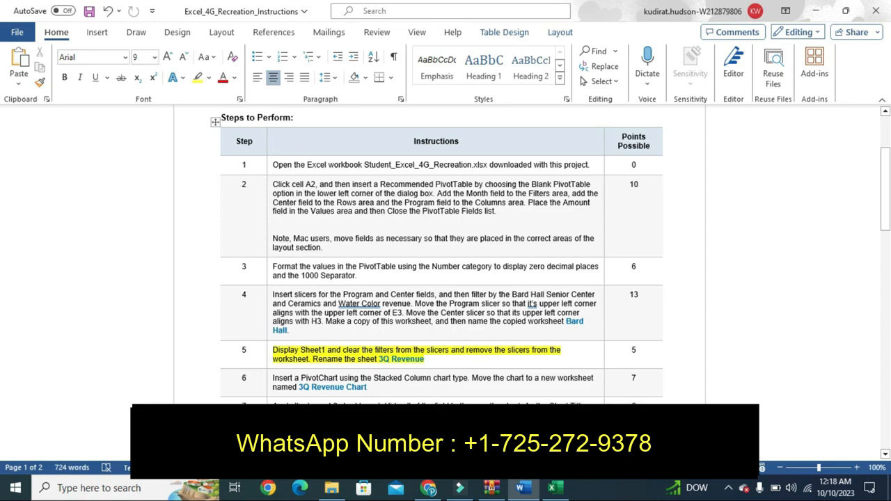
click(552, 487)
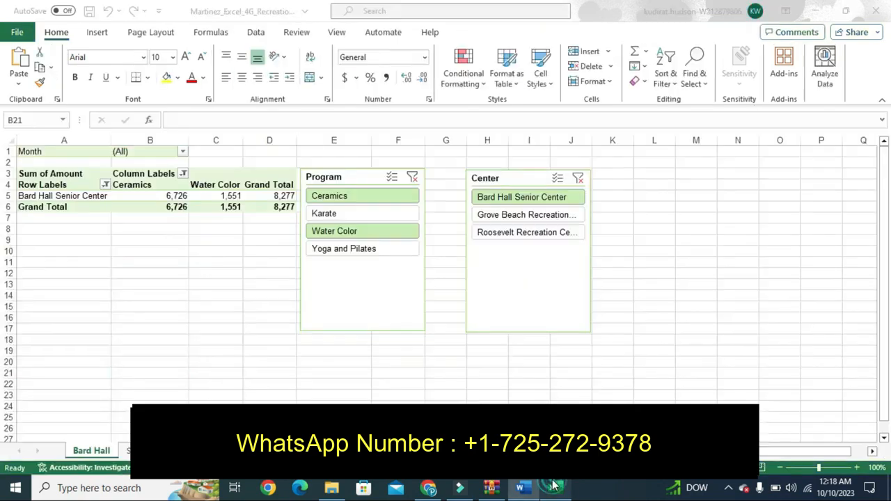
- On Sheet1, filter the Program slicer to Yoga and Pilates and dismiss the PivotTable error
click(129, 451)
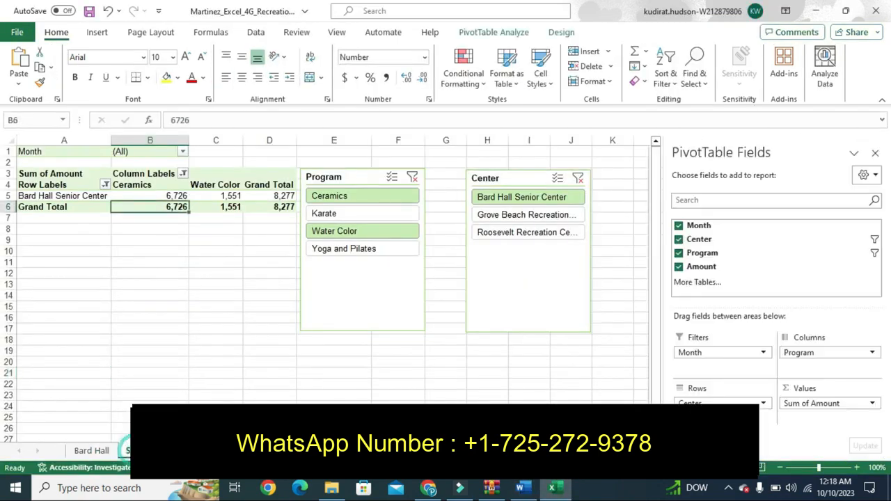
click(350, 252)
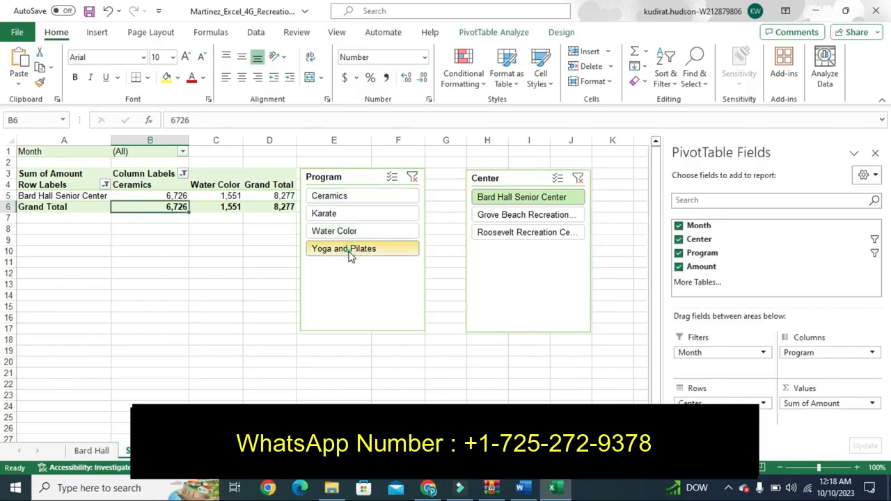
click(351, 180)
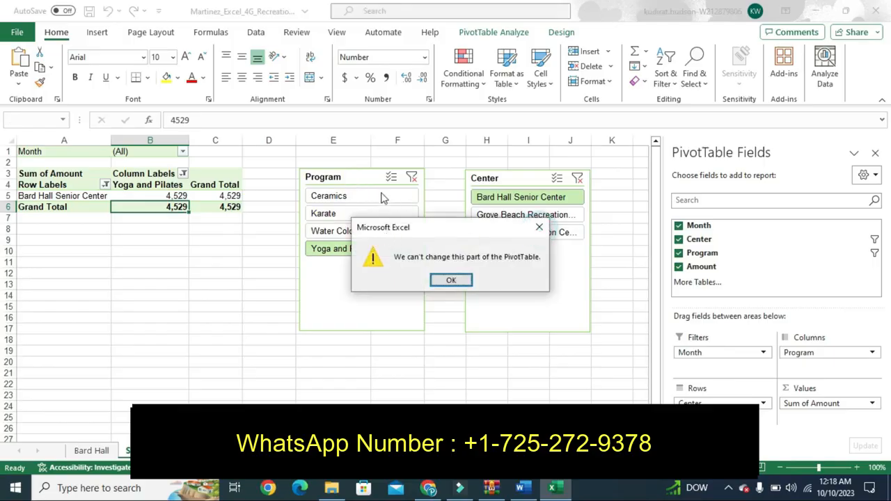
click(539, 227)
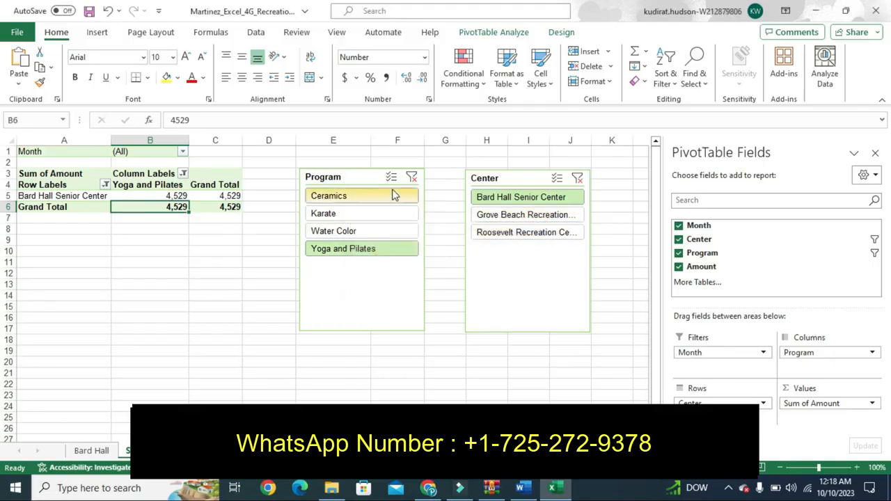
- Remove the Program and Center slicers, then undo the Center slicer removal
right_click(365, 177)
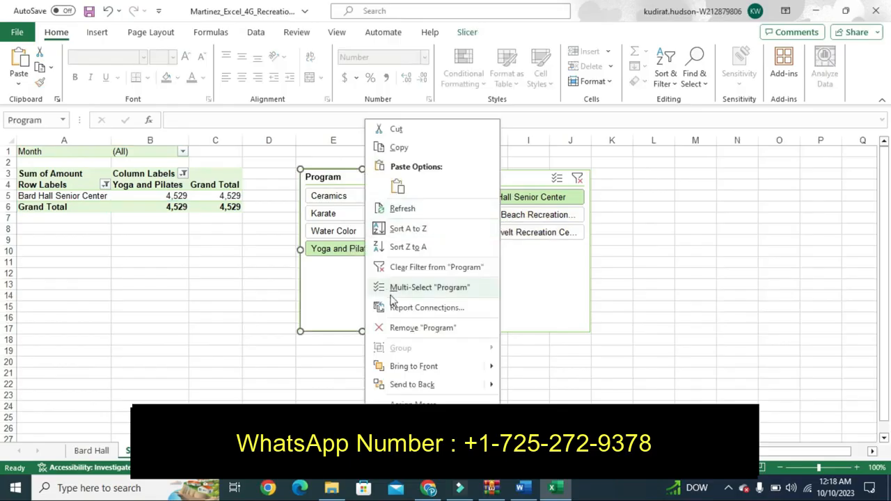
click(402, 329)
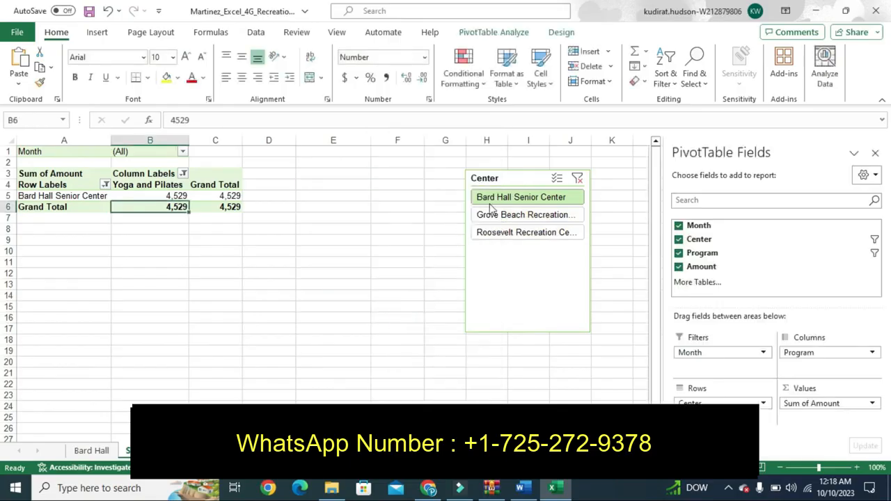
right_click(516, 182)
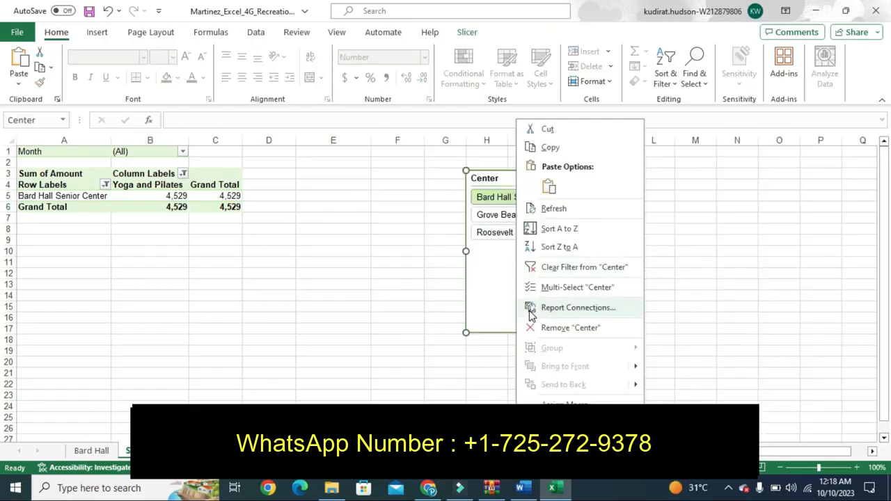
click(550, 330)
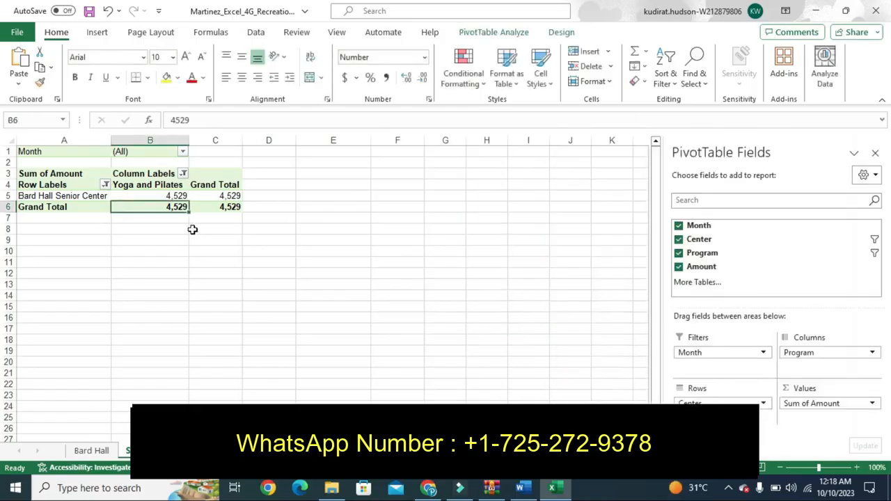
key(ctrl+z)
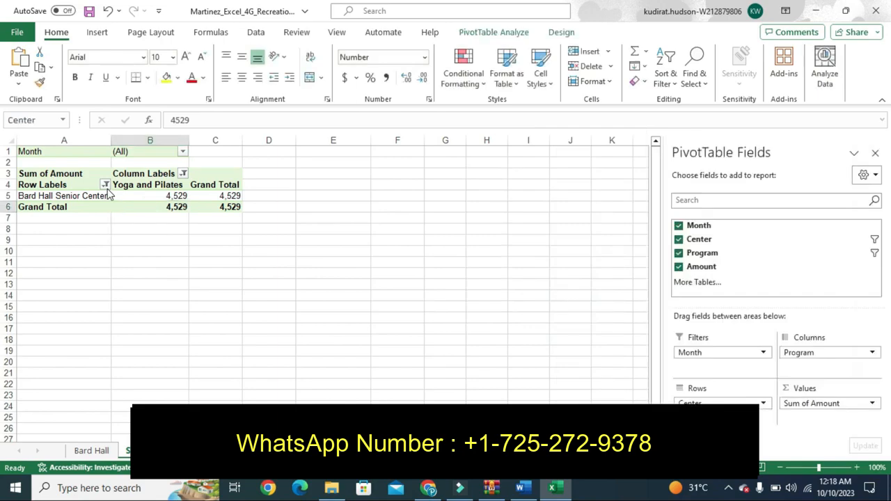
- Restore the Program slicer and reselect Water Color, Karate, Ceramics, Grove Beach and Roosevelt
key(ctrl+z)
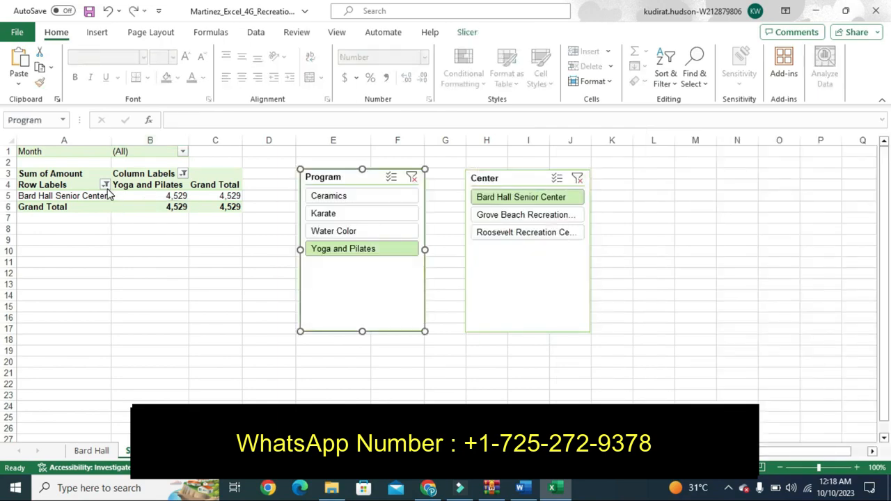
click(316, 235)
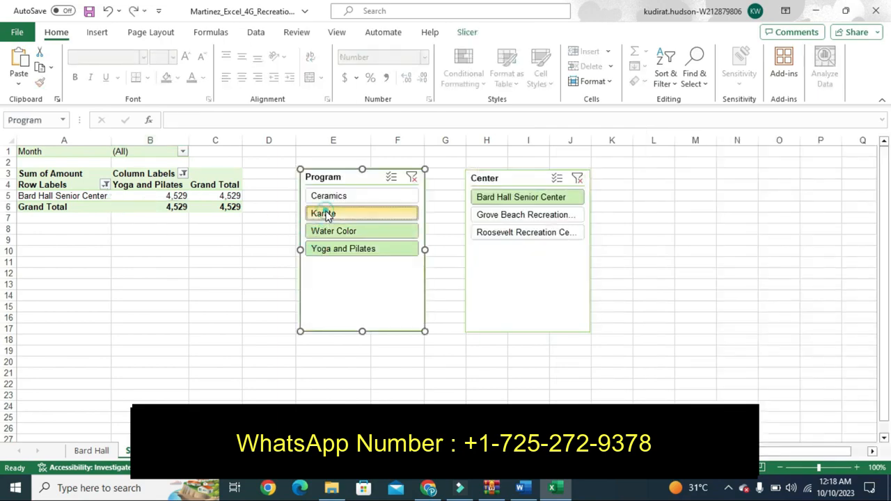
click(324, 212)
click(337, 197)
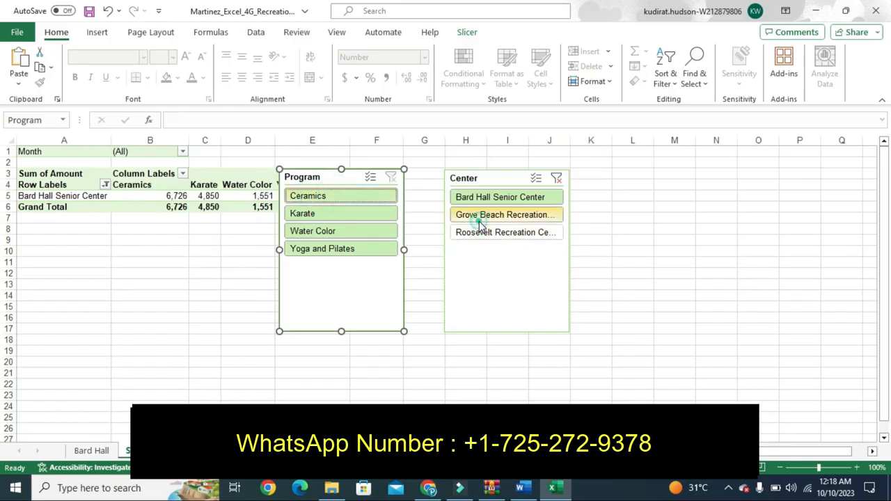
click(479, 221)
click(485, 233)
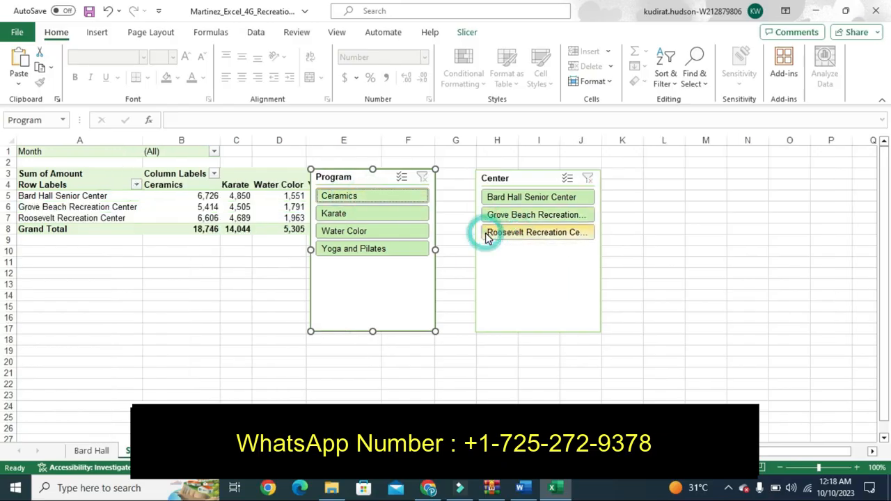
- Remove the Program and Center slicers from the sheet
right_click(356, 180)
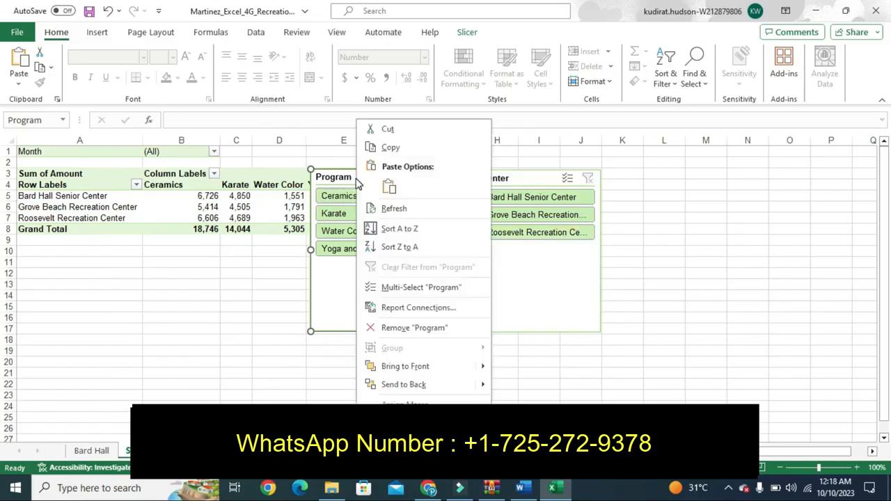
click(394, 328)
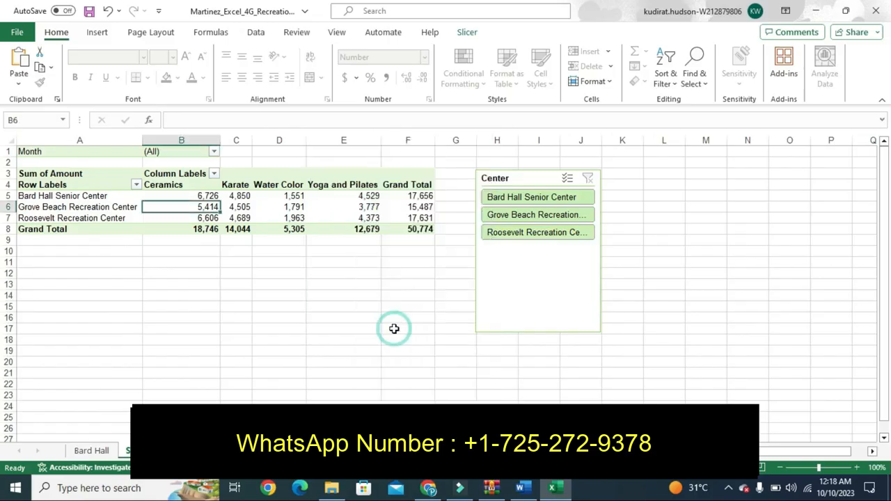
click(512, 175)
right_click(512, 174)
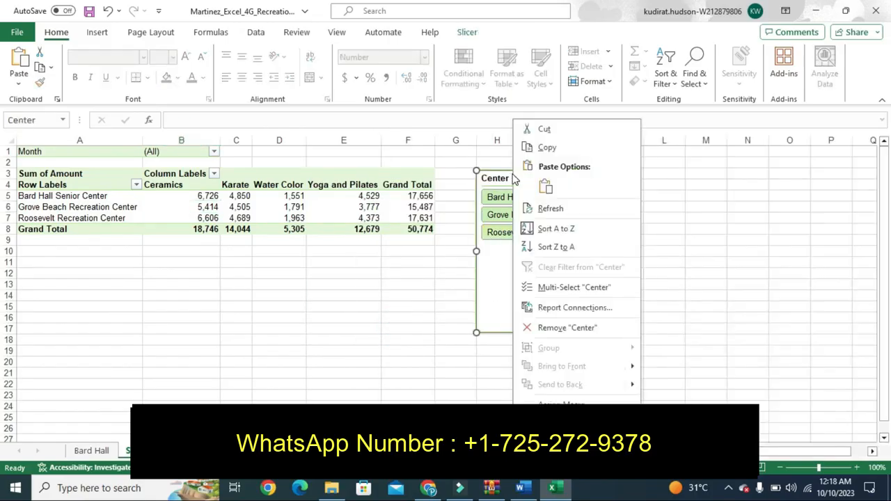
click(545, 326)
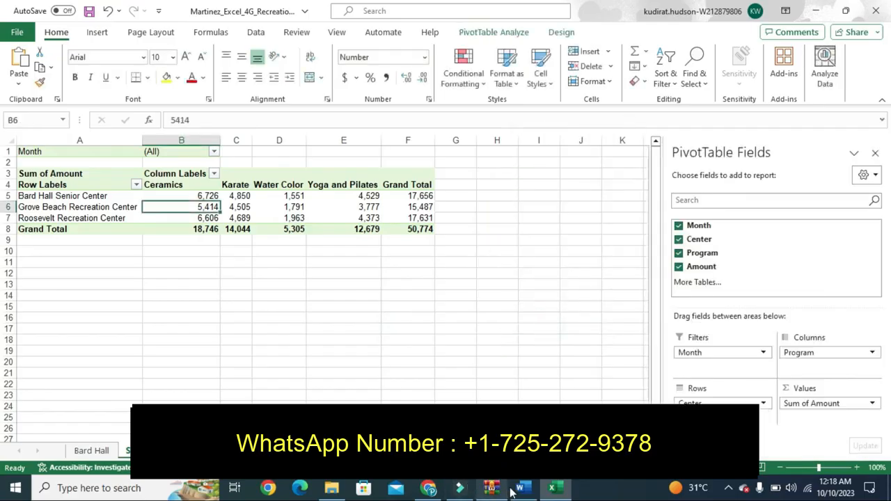
- Rename Sheet1 to '3Q Revenue', then go back to the Word instructions
click(522, 487)
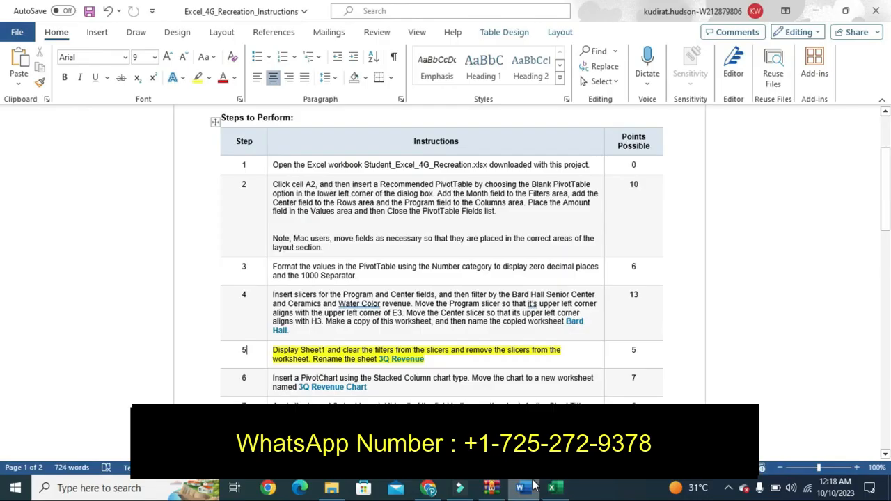
click(552, 487)
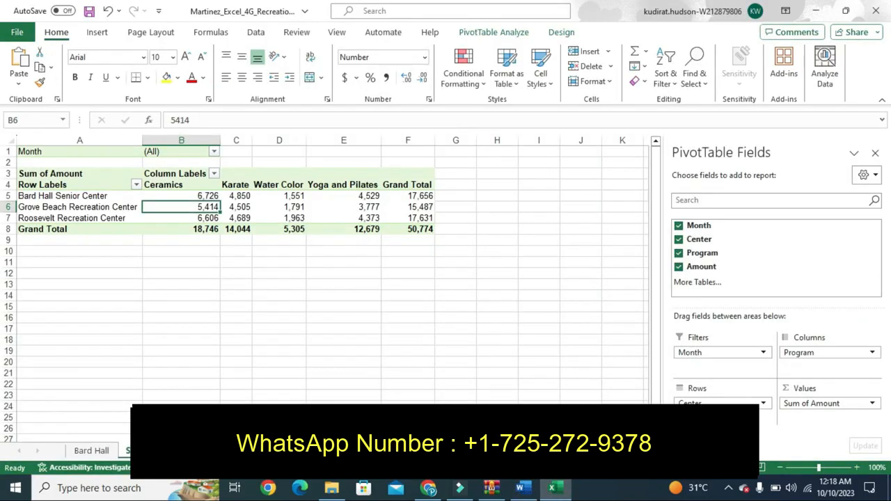
double_click(142, 451)
key(BackSpace)
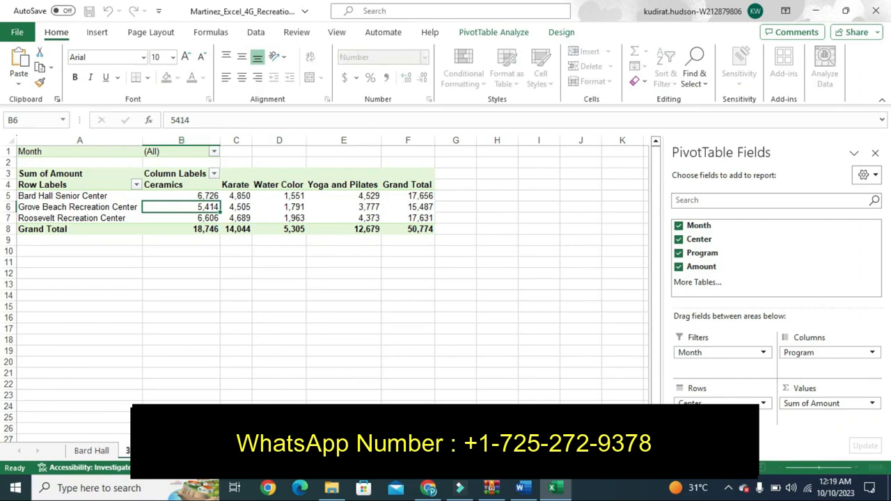
click(235, 402)
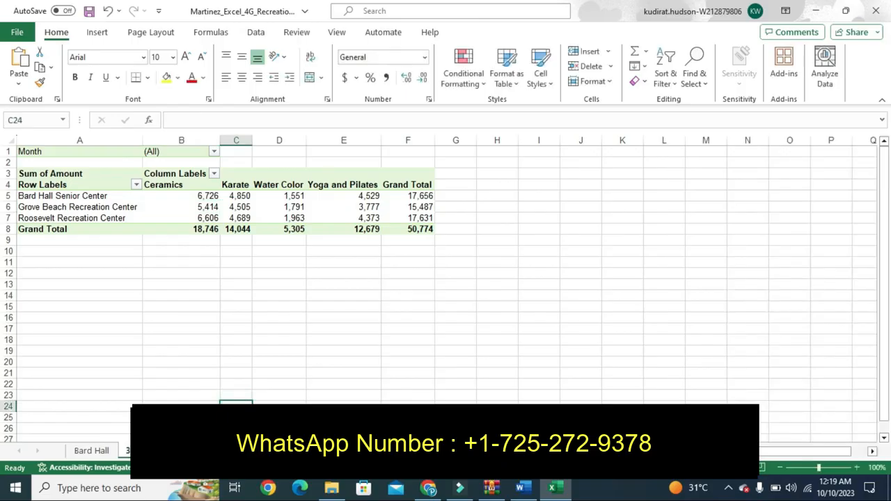
click(522, 488)
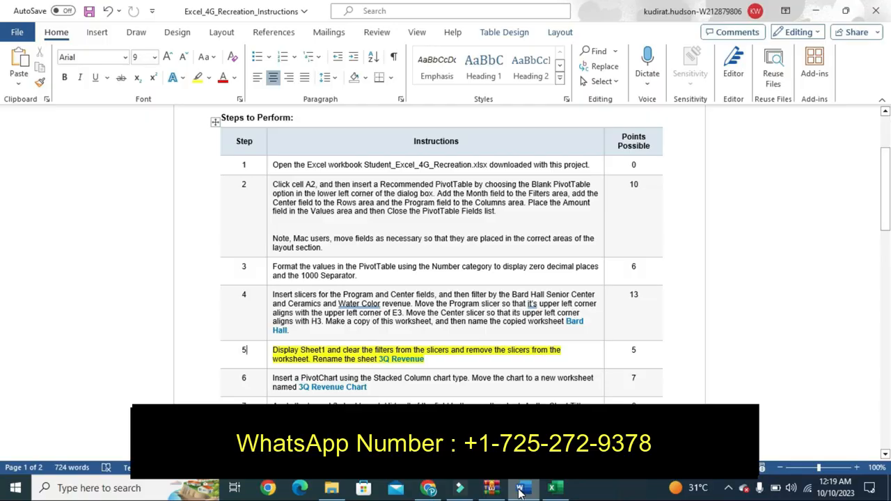
- Undo step 5's yellow highlight and highlight step 6's PivotChart instruction instead
key(ctrl+z)
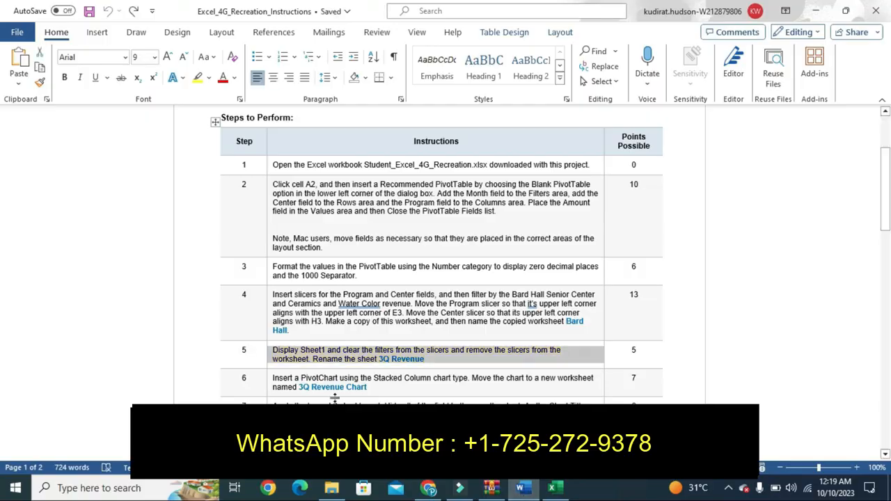
click(268, 393)
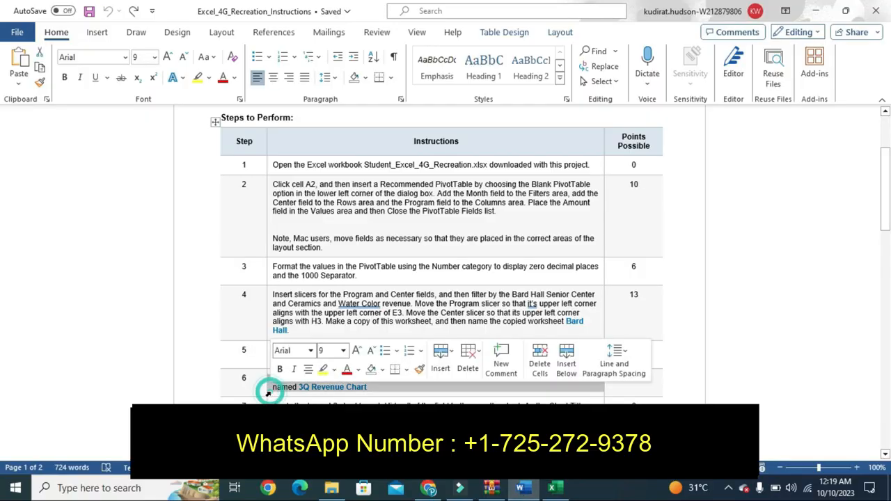
click(323, 369)
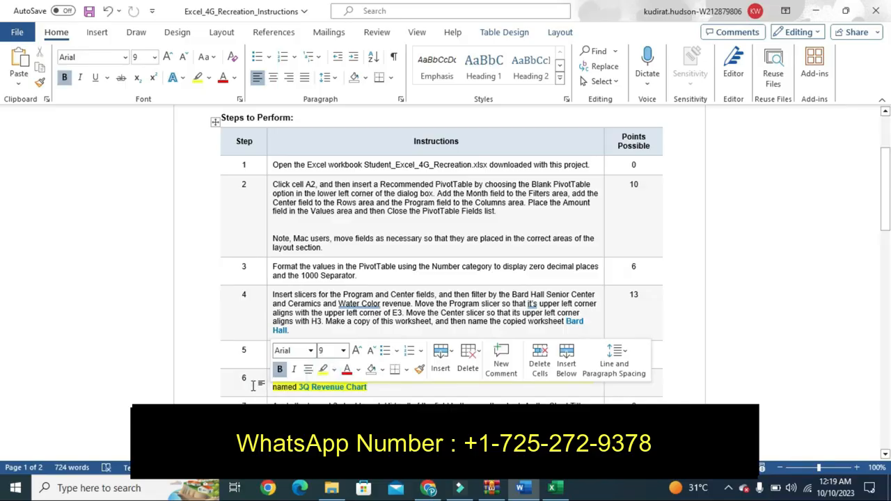
click(253, 387)
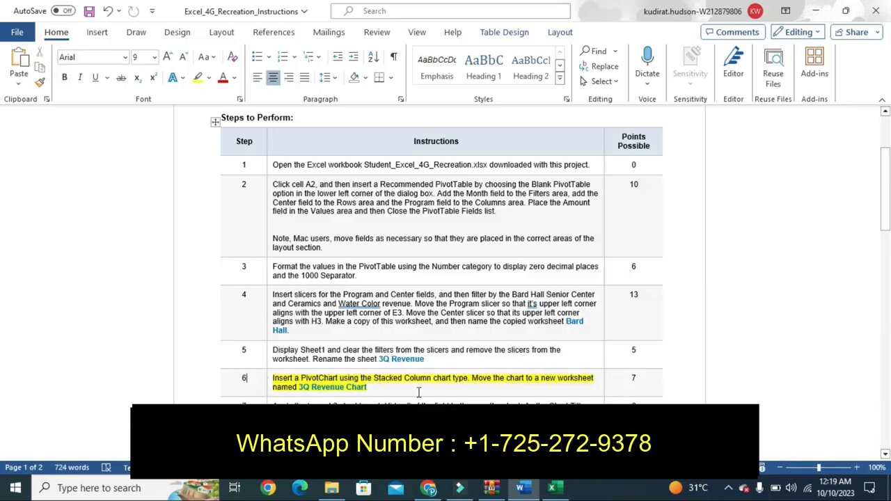
click(565, 494)
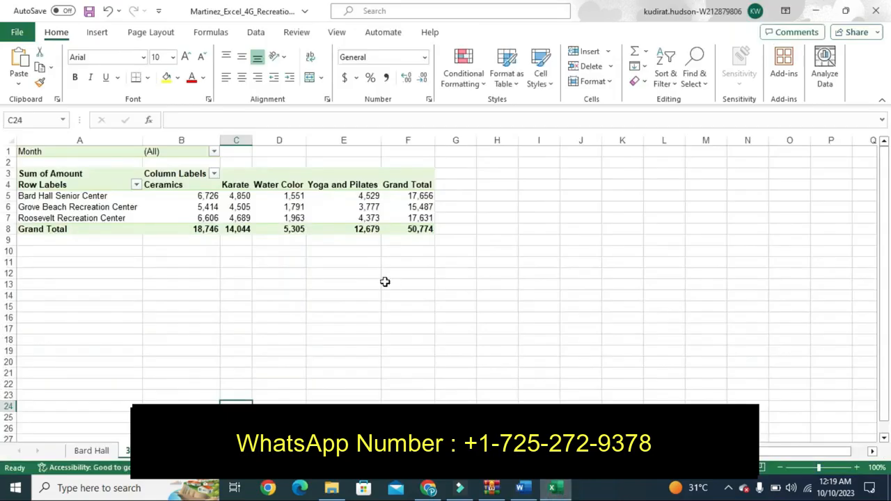
- Insert a Stacked Column PivotChart from the revenue pivot table
click(332, 233)
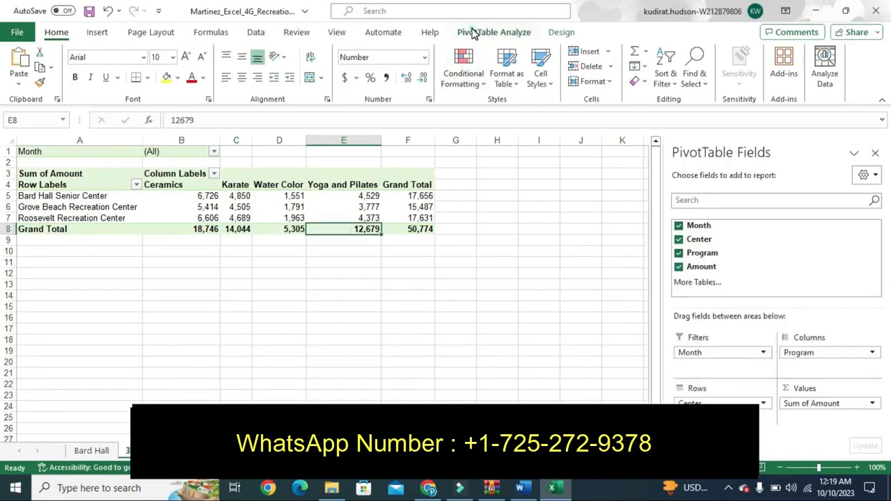
click(472, 33)
click(685, 75)
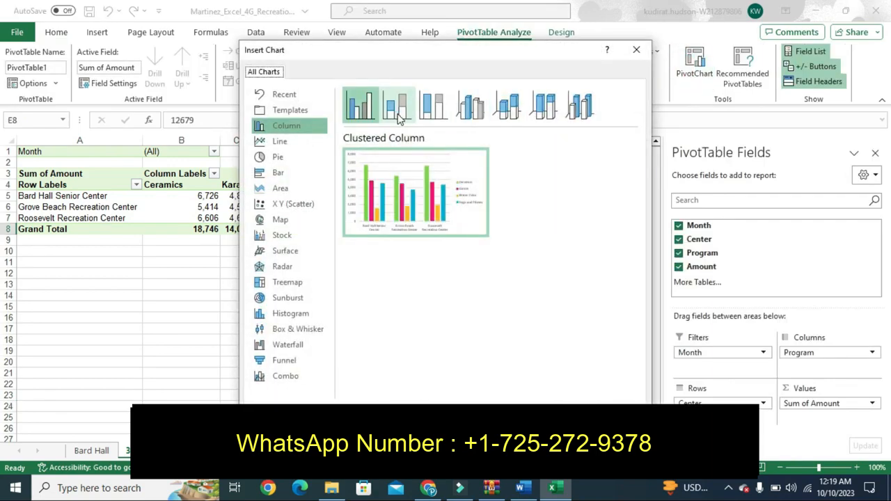
click(396, 113)
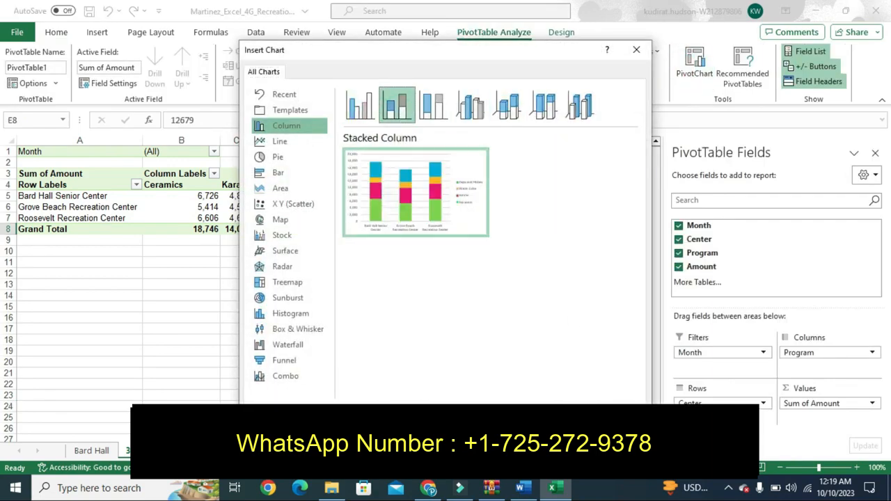
click(560, 417)
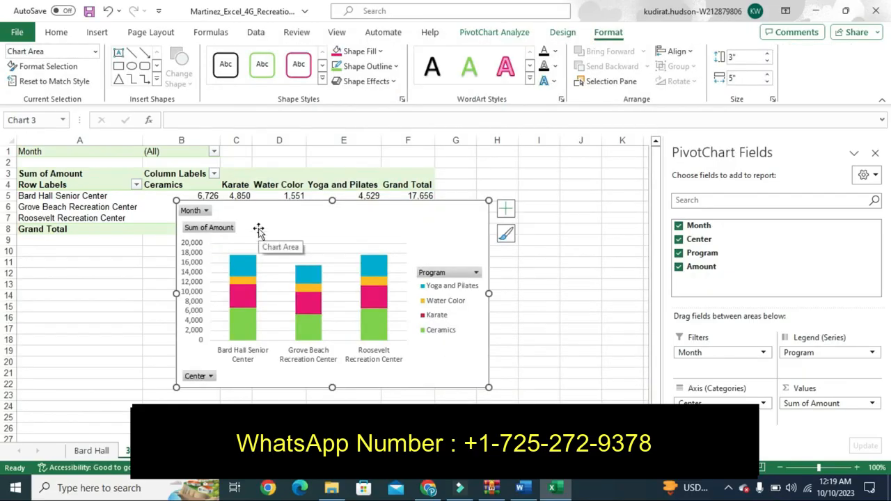
- Move the PivotChart onto its own new chart sheet
right_click(260, 233)
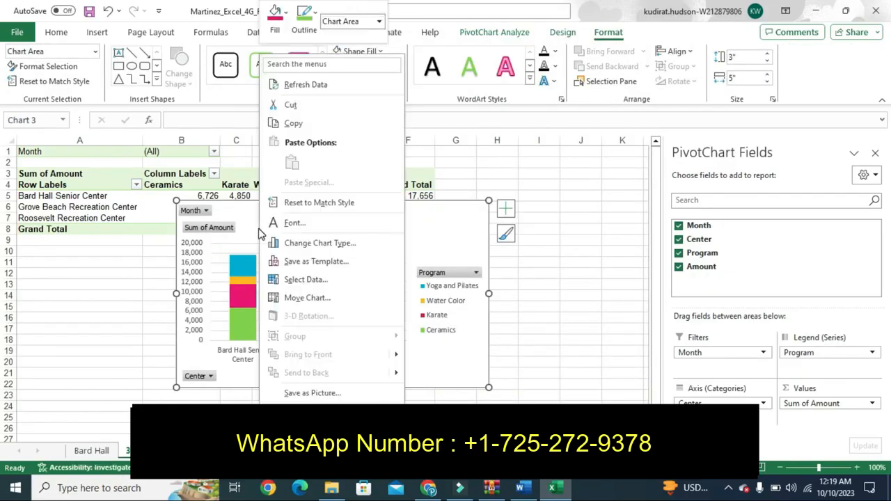
click(289, 300)
click(205, 280)
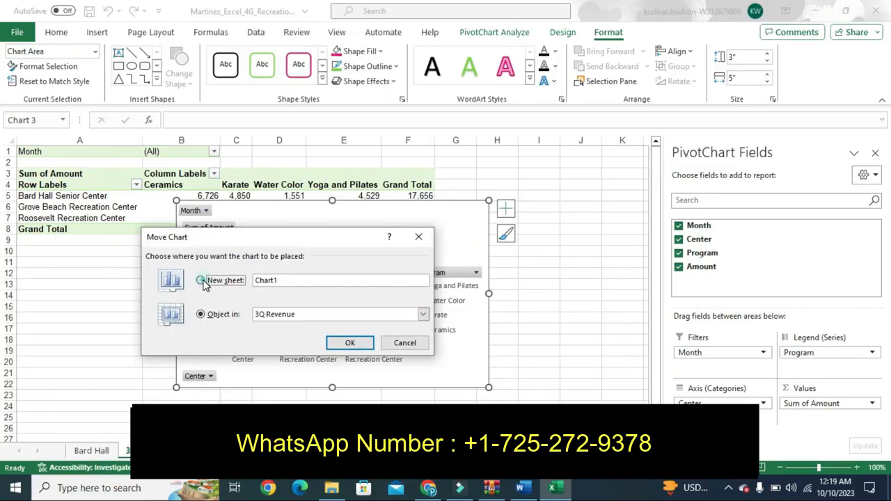
click(351, 343)
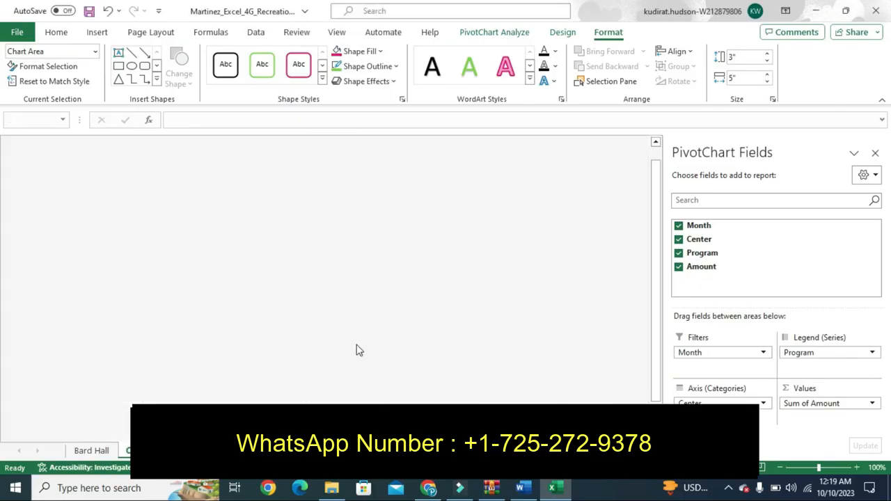
- Rename the Chart1 sheet tab to '3Q Revenue Chart'
click(519, 489)
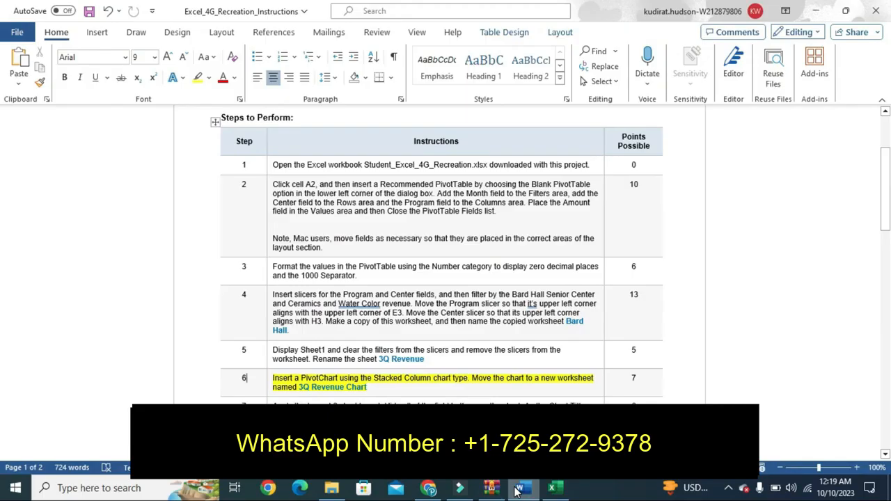
click(551, 488)
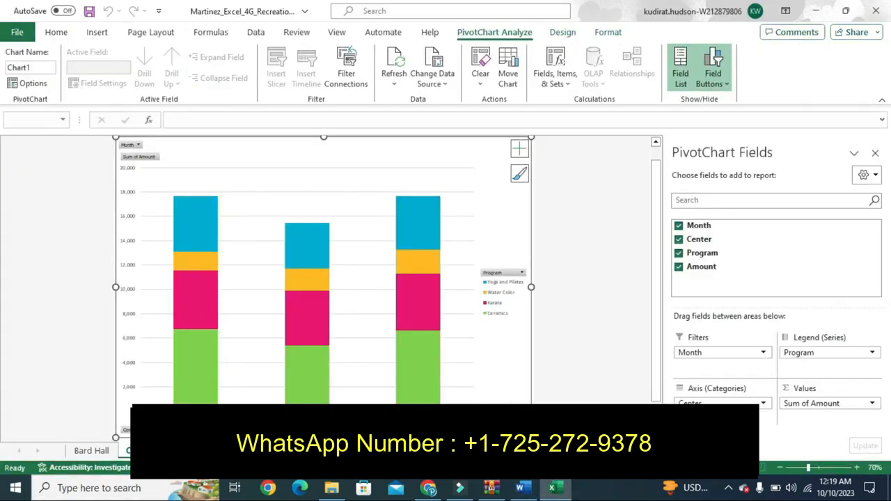
double_click(142, 451)
key(BackSpace)
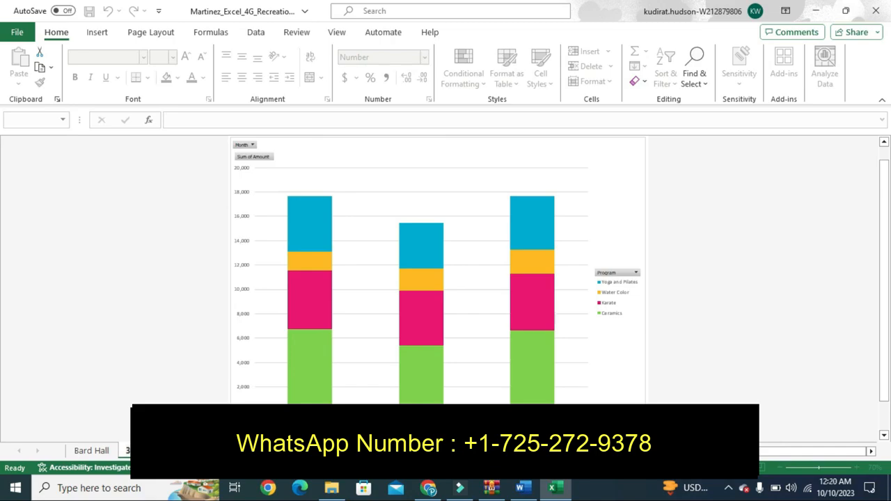
- Undo the yellow highlight on step 6 in Word and scroll back to the top
click(522, 488)
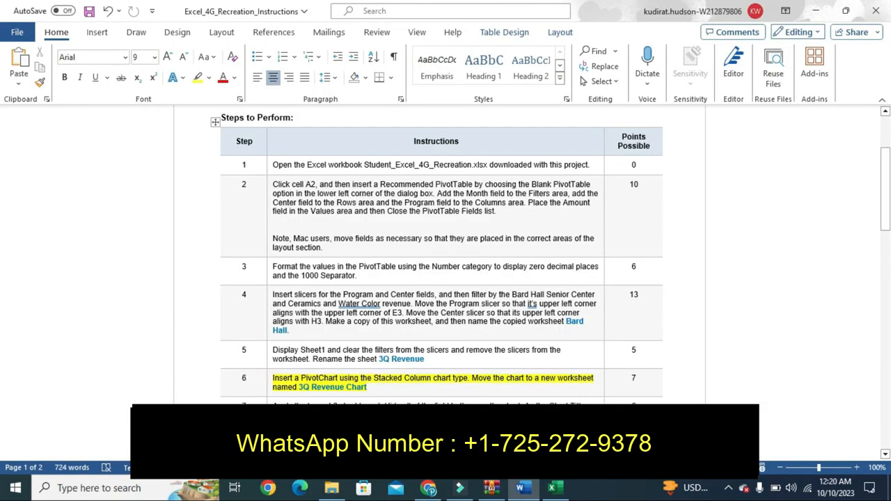
key(ctrl+z)
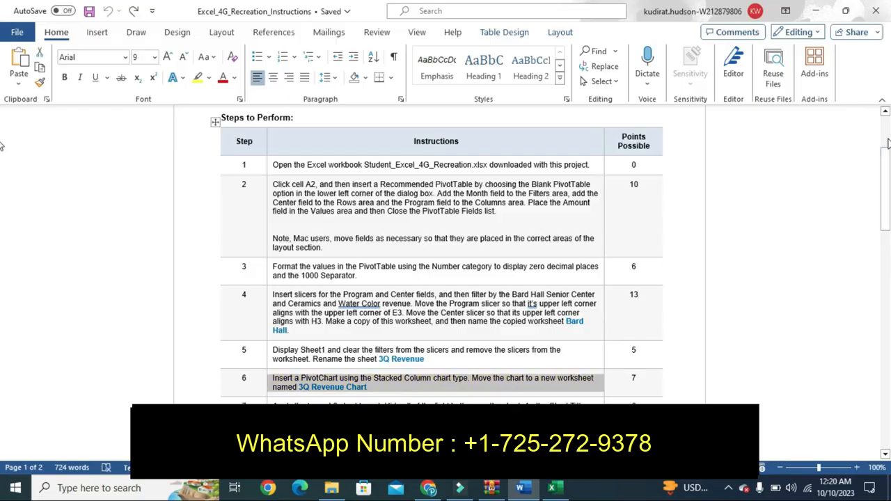
scroll(886, 142, up, 3)
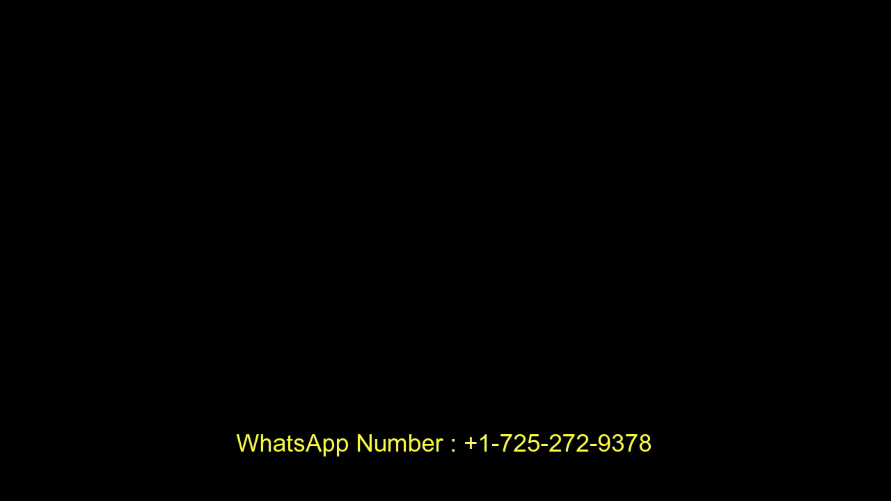